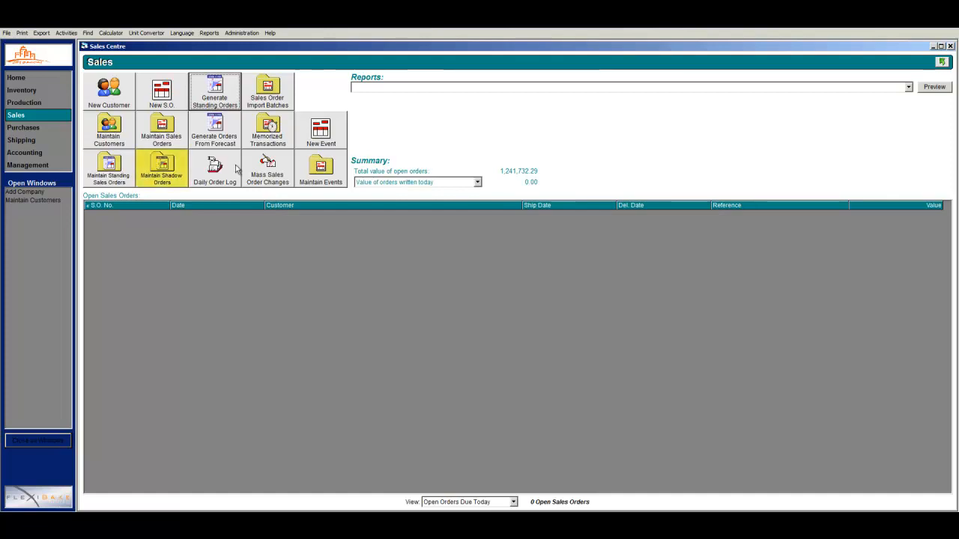
Open Maintain Shadow Orders from the Sales Centre
{"action": "left_click", "coordinate": [186, 165]}
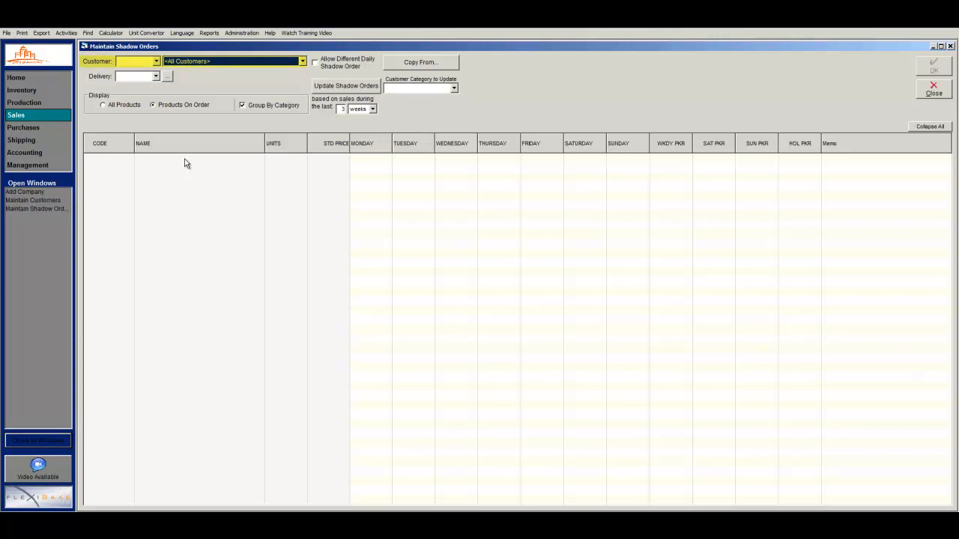
Pick City Grocers as the shadow order's customer by typing 'ci', and set Delivery to AM
{"action": "left_click", "coordinate": [210, 63]}
{"action": "type", "text": "ci"}
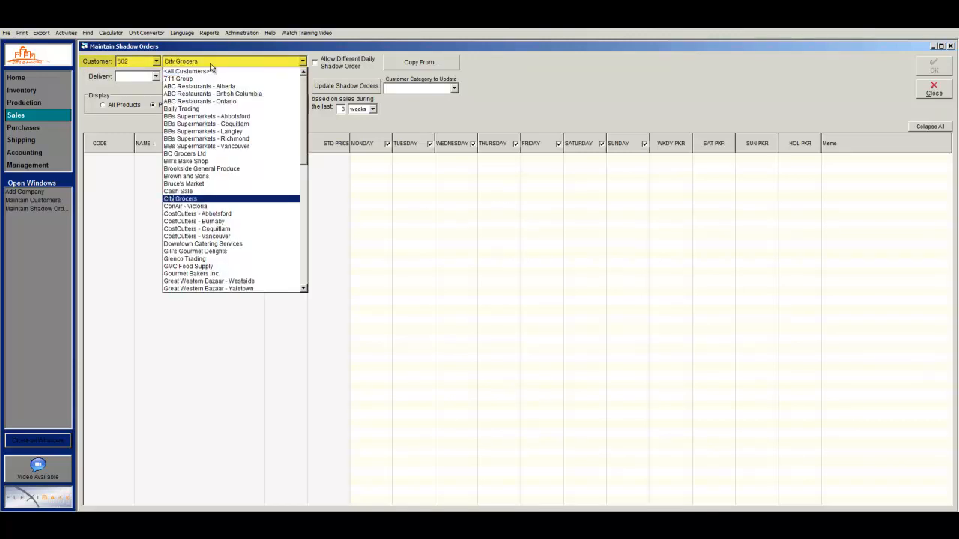
{"action": "key", "text": "Return"}
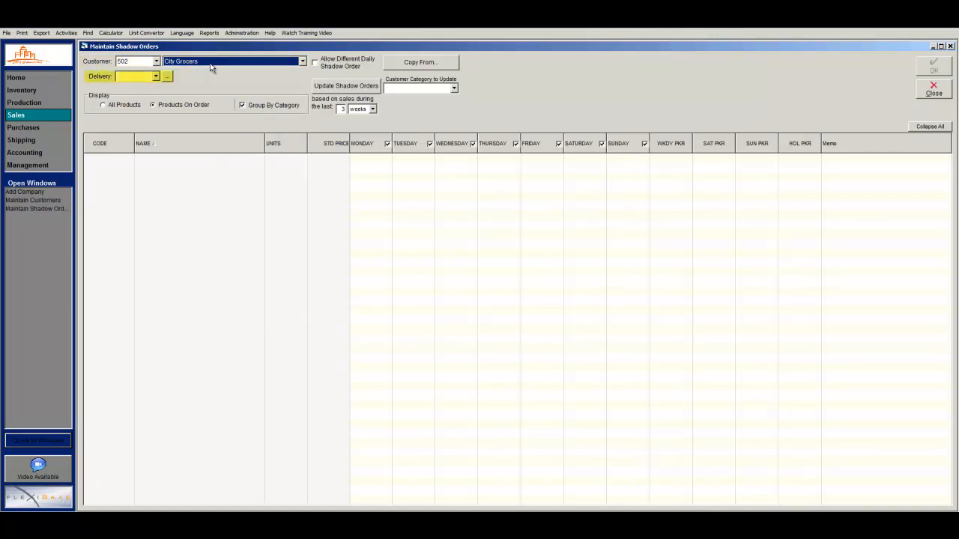
{"action": "left_click", "coordinate": [156, 76]}
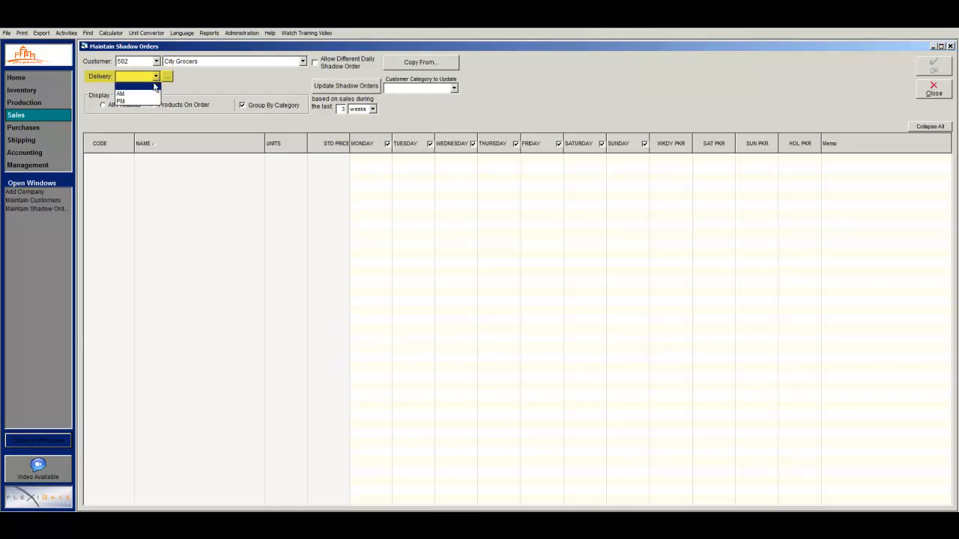
{"action": "left_click", "coordinate": [154, 93]}
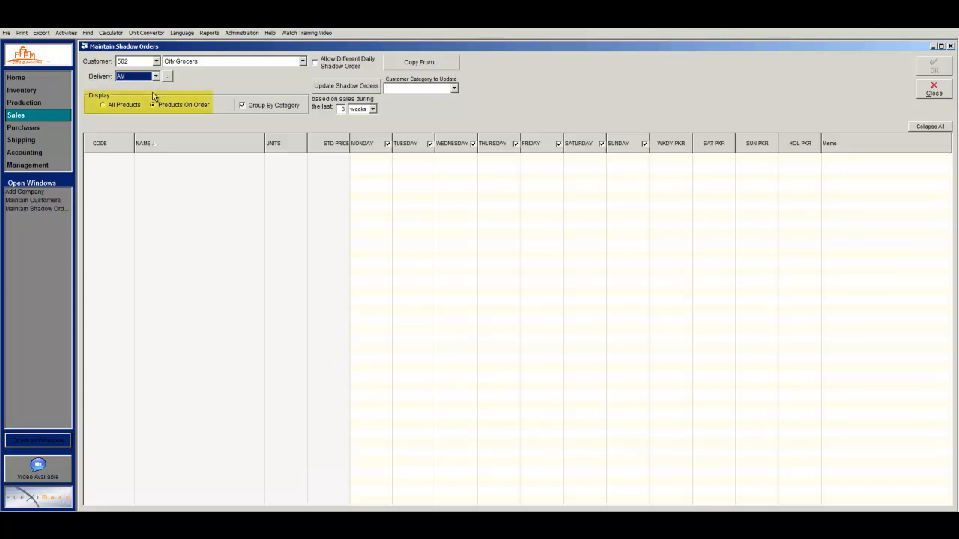
List All Products grouped by category with Breads expanded, and enable Allow Different Daily Shadow Order
{"action": "left_click", "coordinate": [105, 105]}
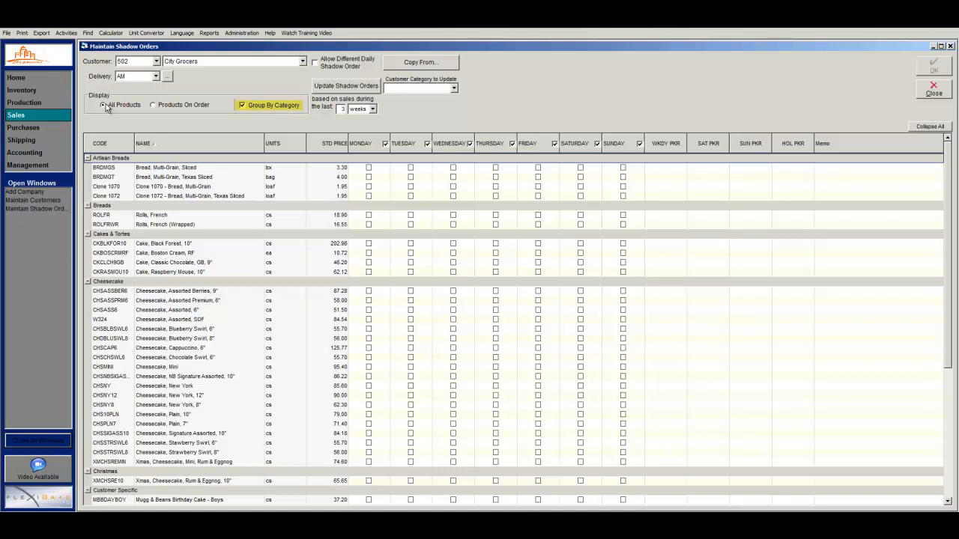
{"action": "left_click", "coordinate": [247, 107]}
{"action": "left_click", "coordinate": [242, 106]}
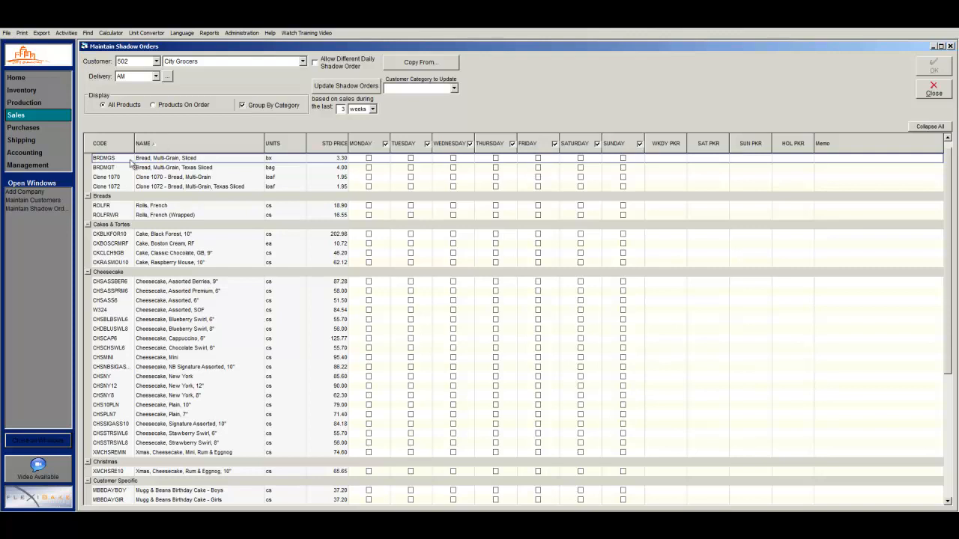
{"action": "left_click", "coordinate": [88, 196]}
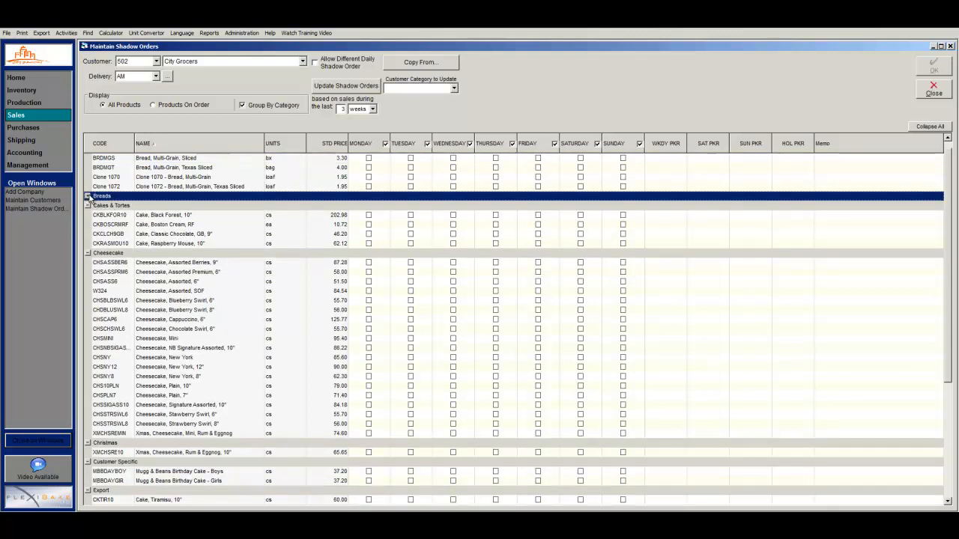
{"action": "left_click", "coordinate": [87, 195]}
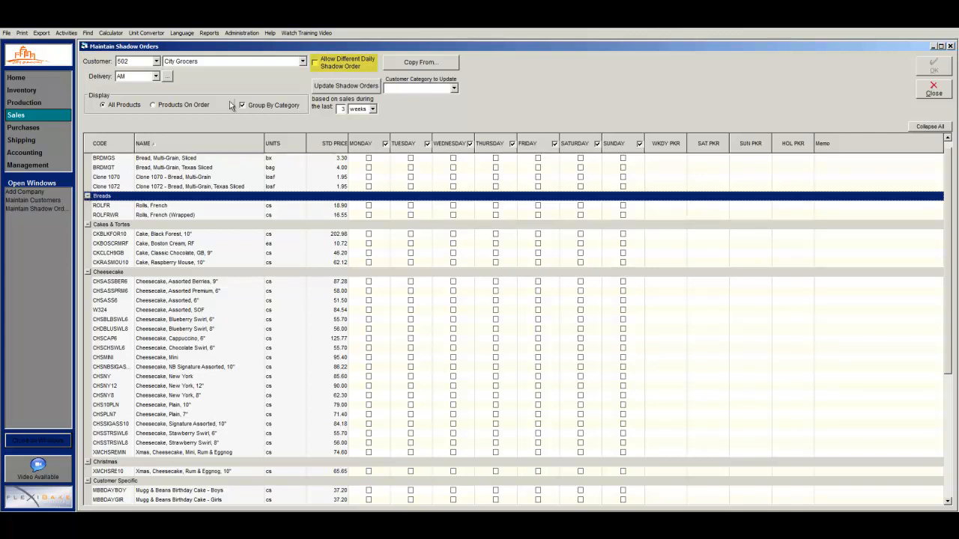
{"action": "left_click", "coordinate": [316, 64]}
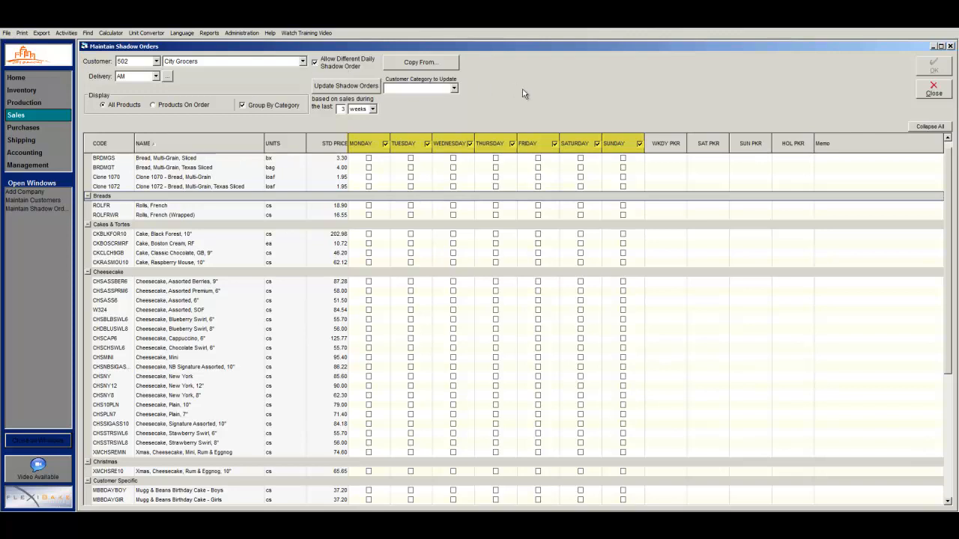
Exclude Sunday; order BRDMGS Monday, BRDMGT Tuesday, Clone 1070 Wednesday, Clone 1072 Thursday–Saturday
{"action": "left_click", "coordinate": [639, 144]}
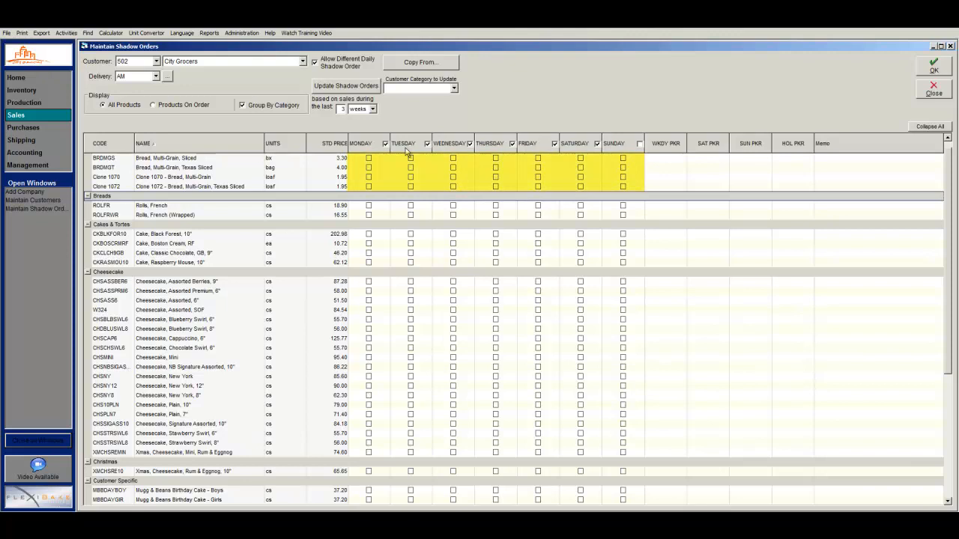
{"action": "left_click", "coordinate": [369, 159]}
{"action": "left_click", "coordinate": [410, 168]}
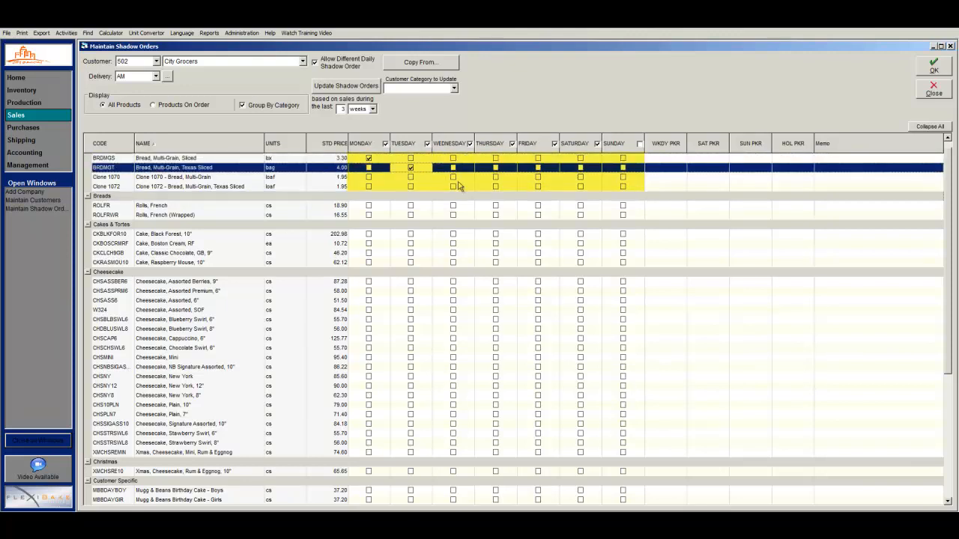
{"action": "left_click", "coordinate": [453, 177]}
{"action": "left_click", "coordinate": [495, 187]}
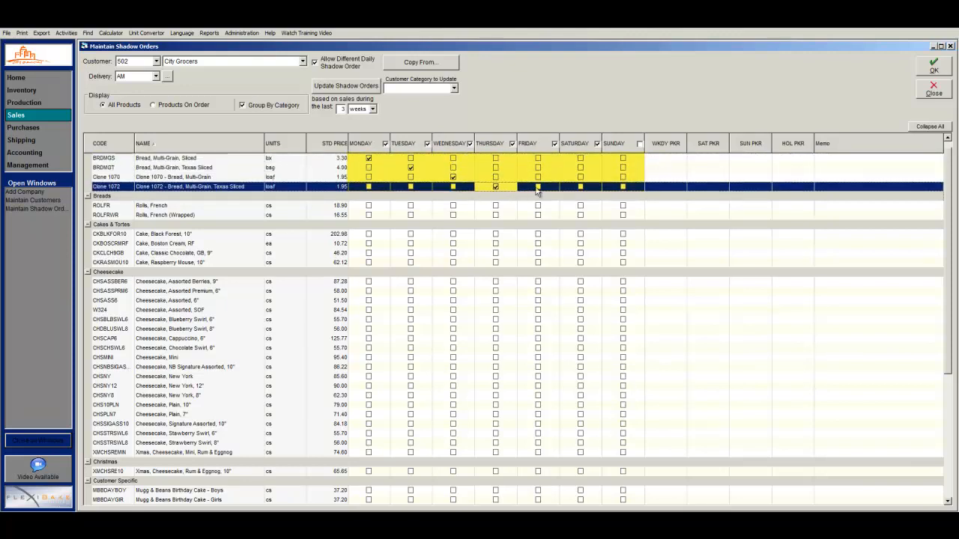
{"action": "left_click", "coordinate": [538, 186]}
{"action": "left_click", "coordinate": [582, 187]}
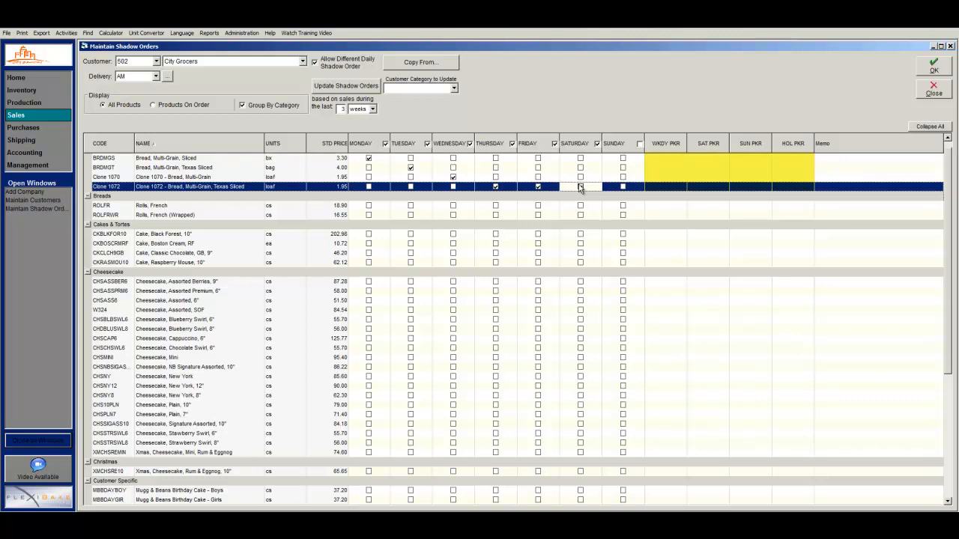
{"action": "left_click", "coordinate": [580, 188]}
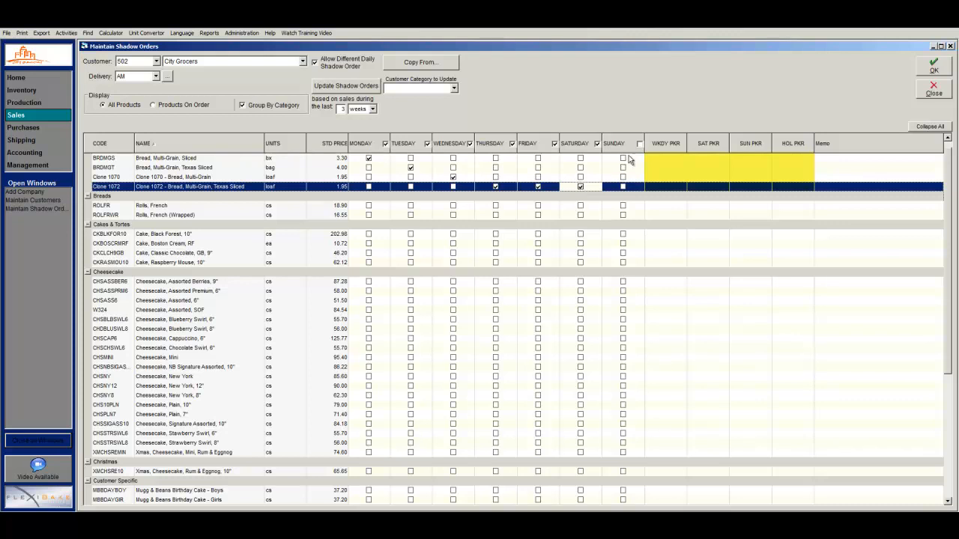
Enter packer values 1, 2, 3, 4 in the WKDY, SAT, SUN and HOL PKR columns
{"action": "left_click", "coordinate": [673, 159]}
{"action": "type", "text": "1"}
{"action": "left_click", "coordinate": [705, 170]}
{"action": "type", "text": "2"}
{"action": "left_click", "coordinate": [749, 177]}
{"action": "type", "text": "3"}
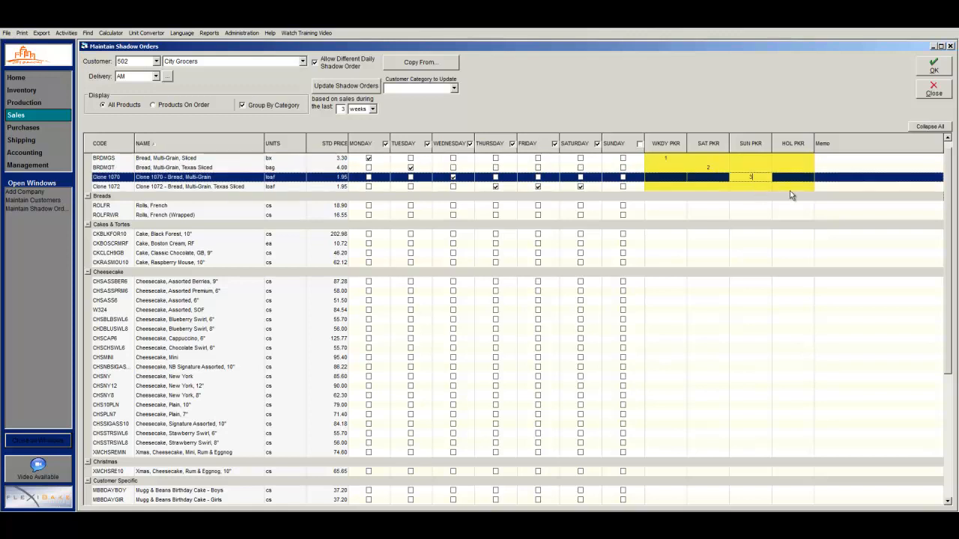
{"action": "left_click", "coordinate": [787, 187]}
{"action": "type", "text": "4"}
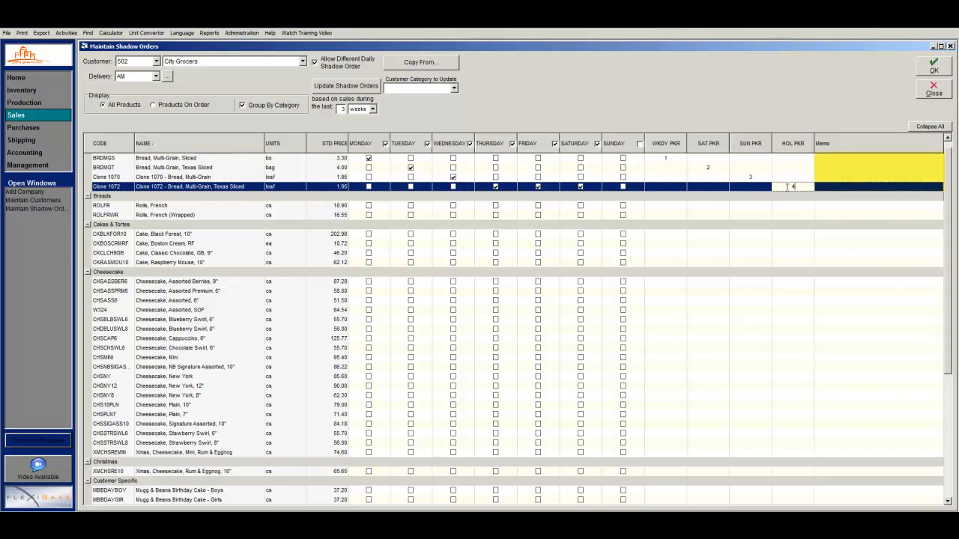
Give BRDMGS the memo 'dust with flour before packaging' and save the shadow order
{"action": "left_click", "coordinate": [896, 159]}
{"action": "type", "text": "dust"}
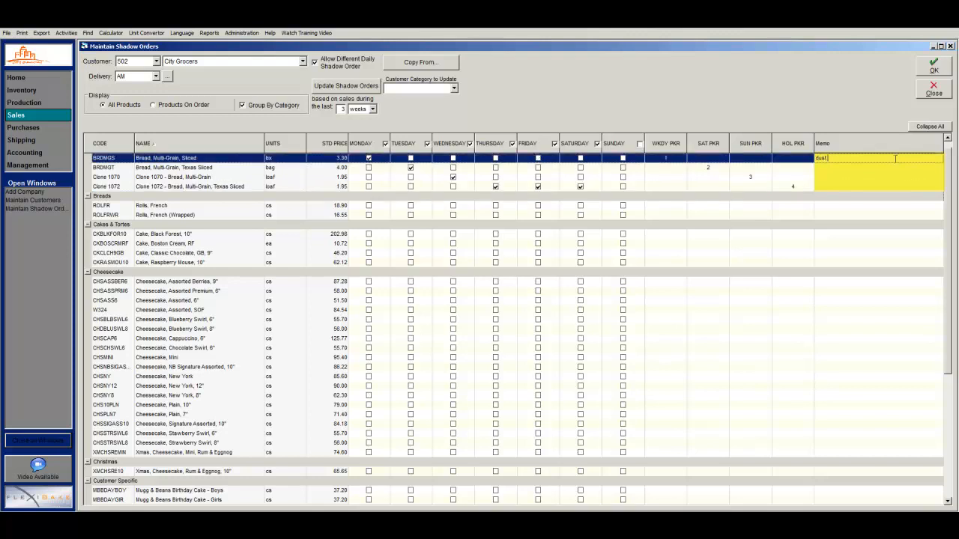
{"action": "type", "text": " with flour before packaging"}
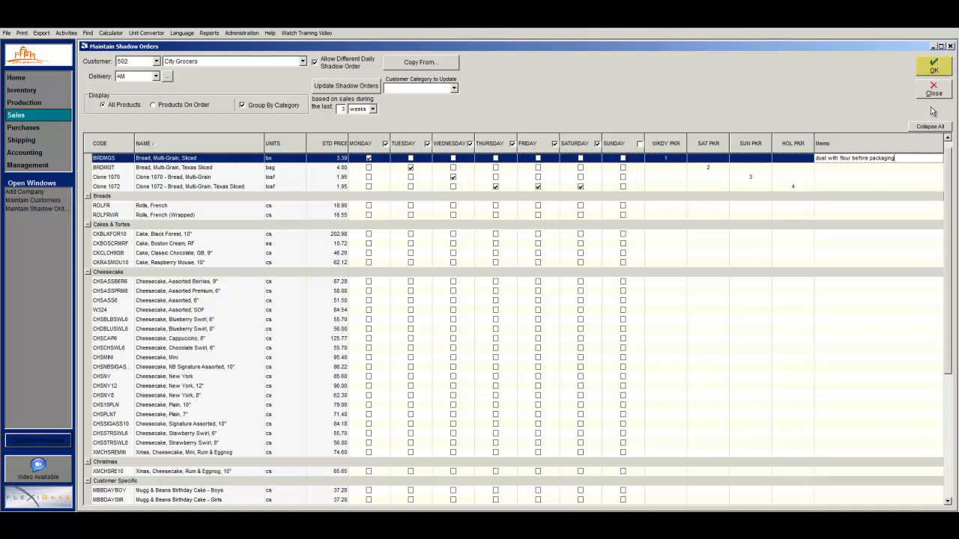
{"action": "left_click", "coordinate": [937, 71]}
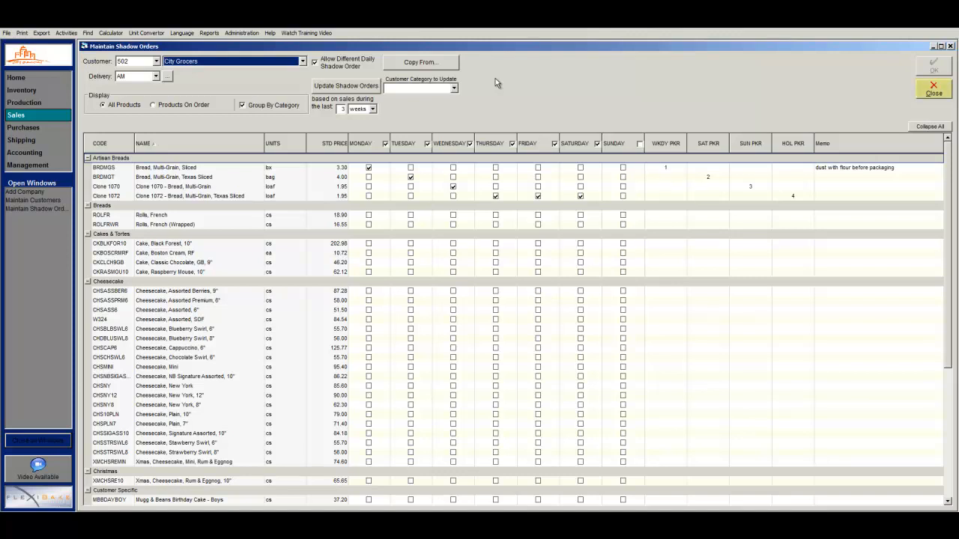
Close Maintain Shadow Orders and start a new blank sales order
{"action": "left_click", "coordinate": [922, 96]}
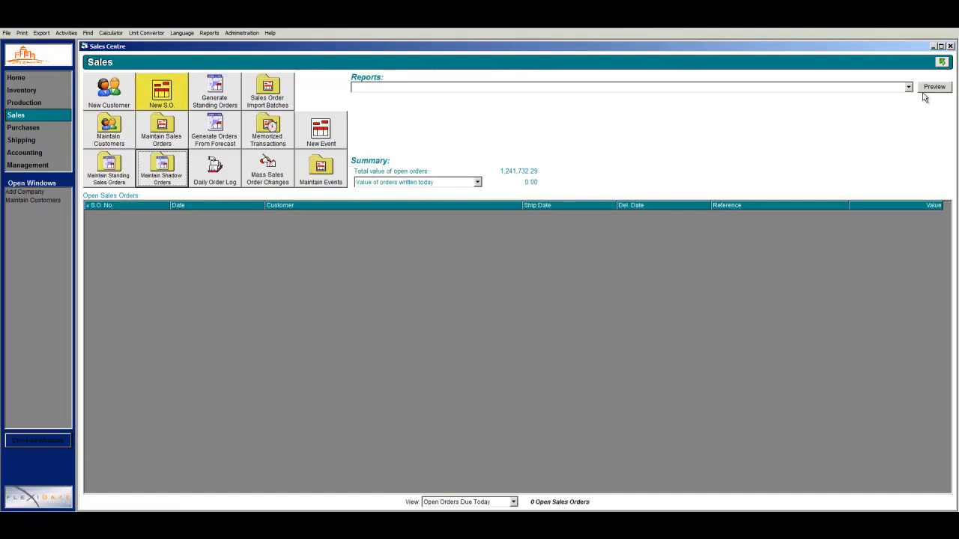
{"action": "left_click", "coordinate": [178, 95]}
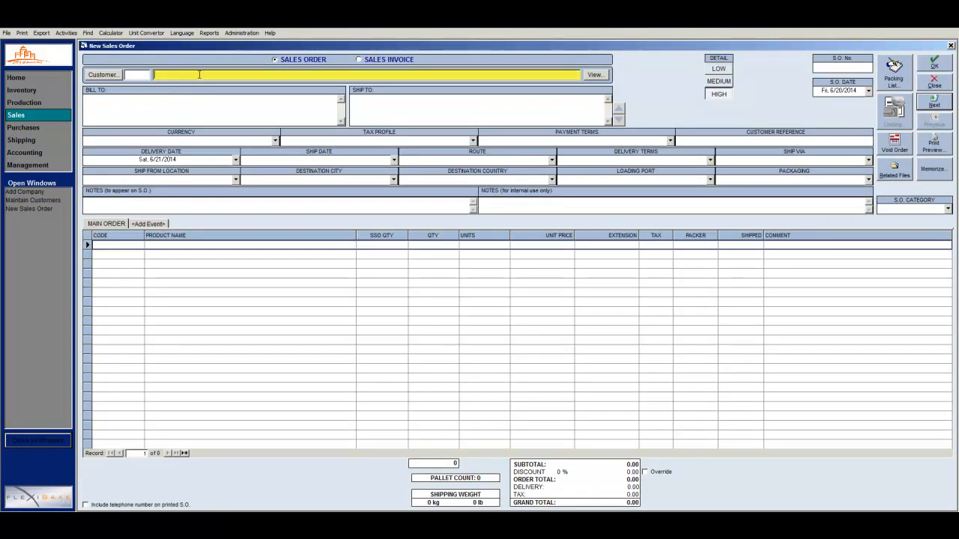
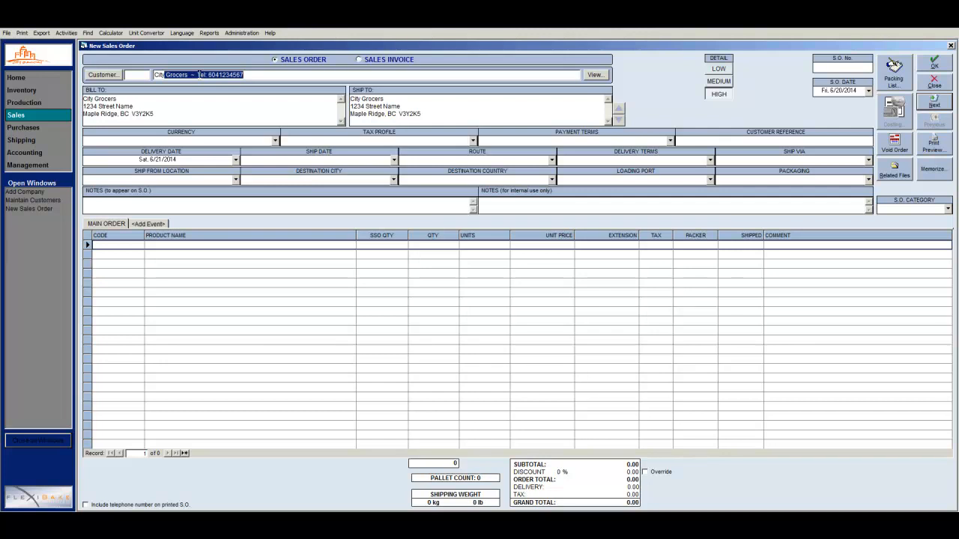
{"action": "key", "text": "F2"}
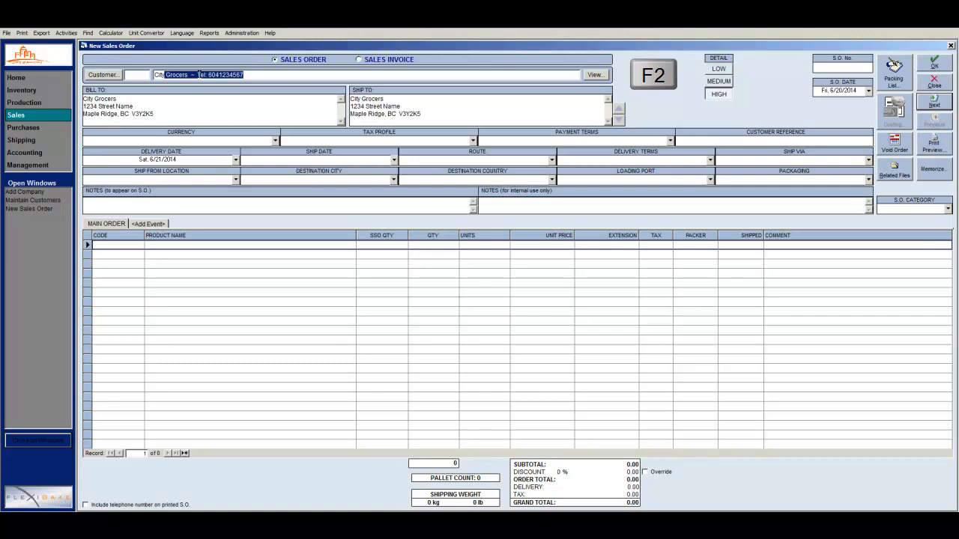
{"action": "key", "text": "F2"}
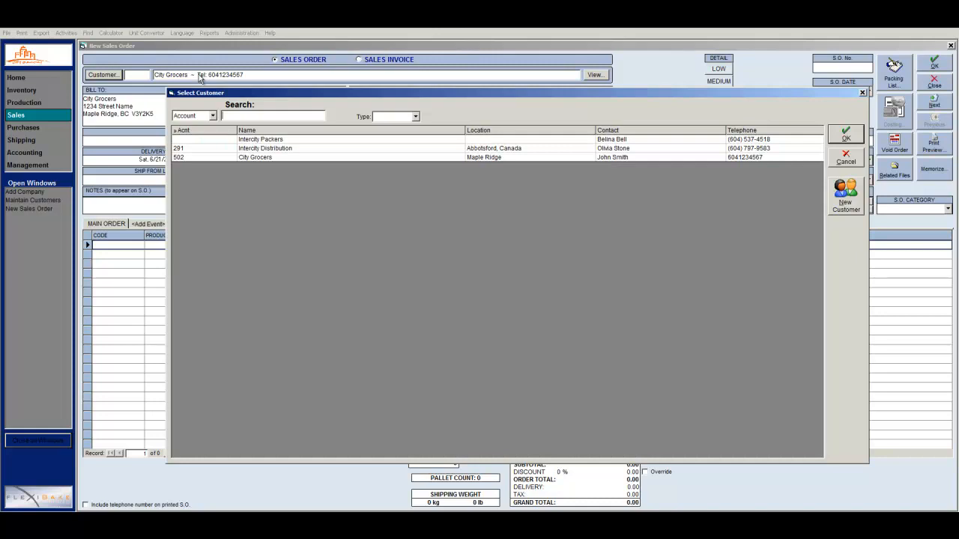
{"action": "double_click", "coordinate": [249, 157]}
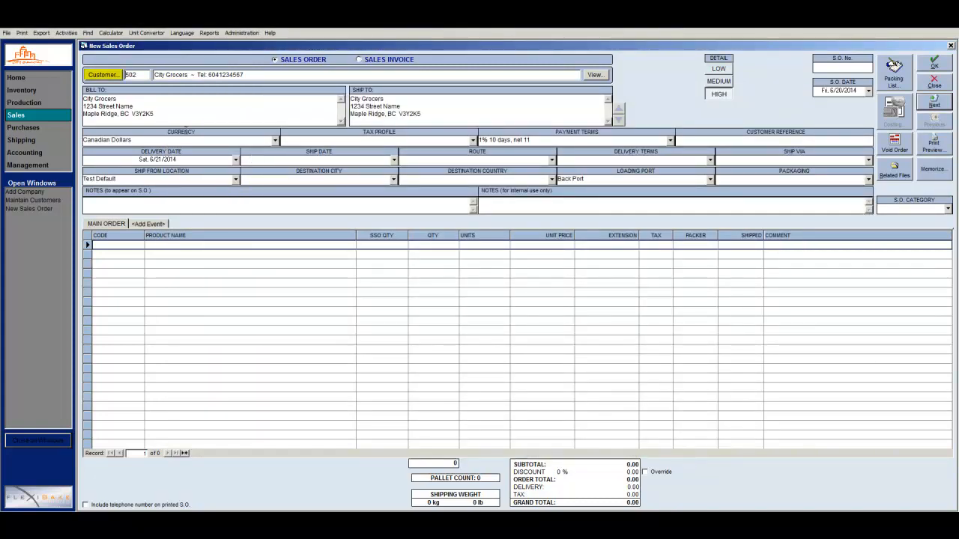
{"action": "left_click", "coordinate": [104, 75]}
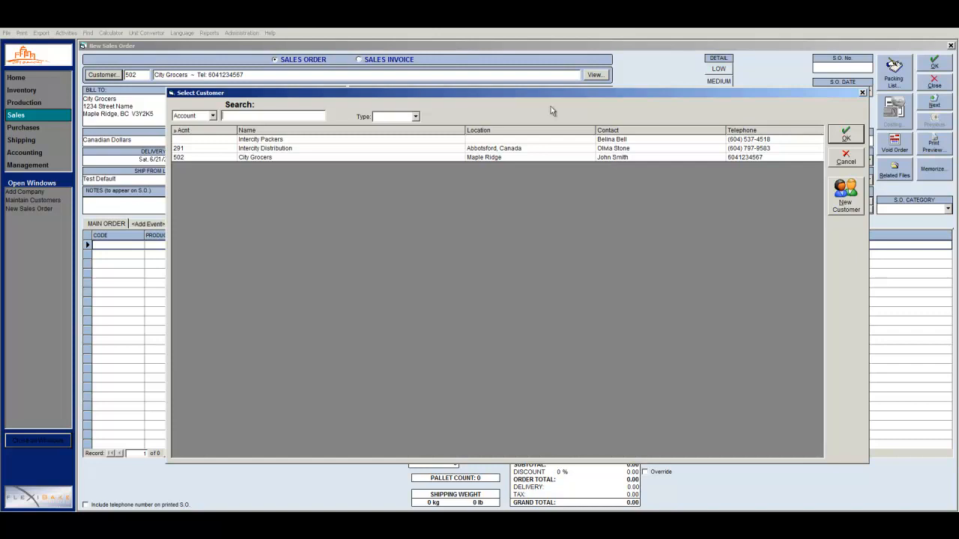
{"action": "left_click", "coordinate": [847, 161]}
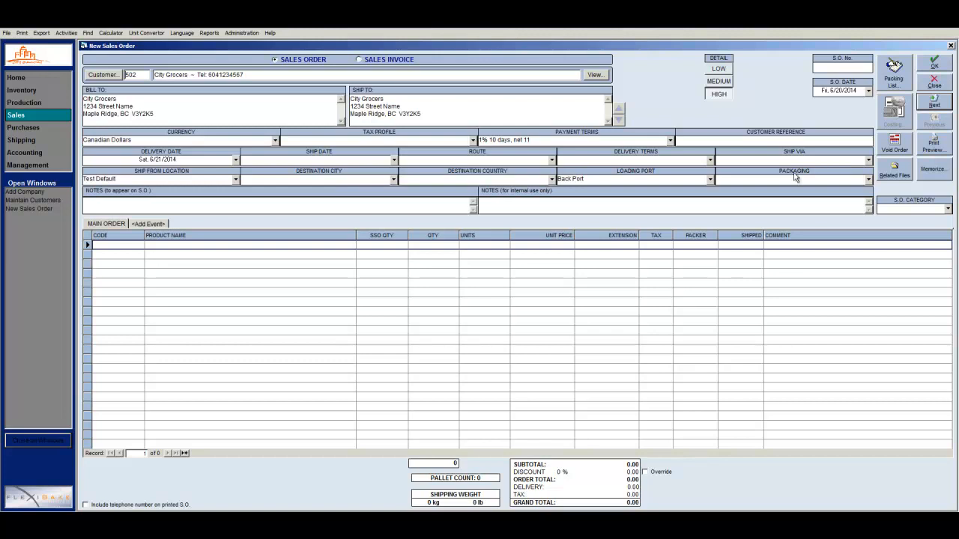
Populate the order from City Grocers' shadow order, set Clone 1072 quantity to 2, and save it
{"action": "left_click", "coordinate": [236, 162]}
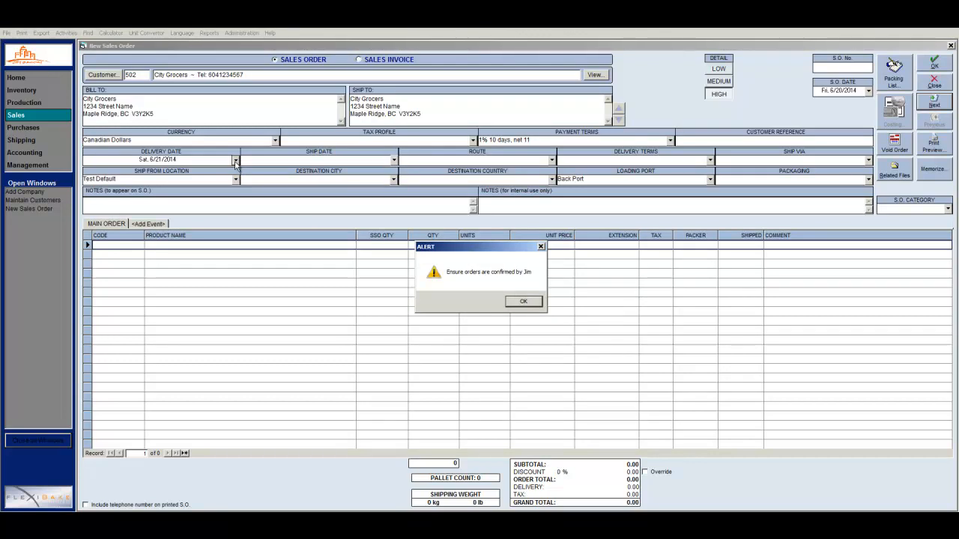
{"action": "left_click", "coordinate": [526, 301]}
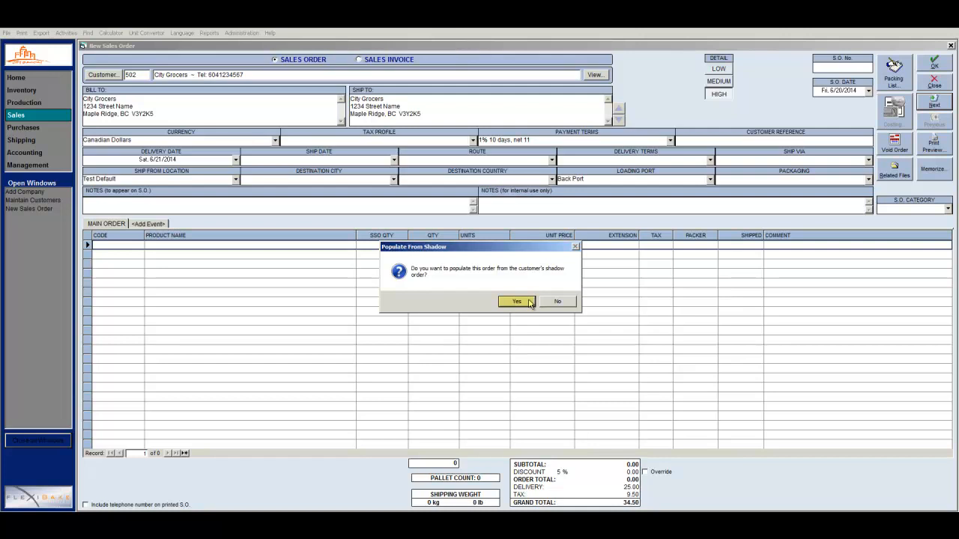
{"action": "left_click", "coordinate": [530, 303]}
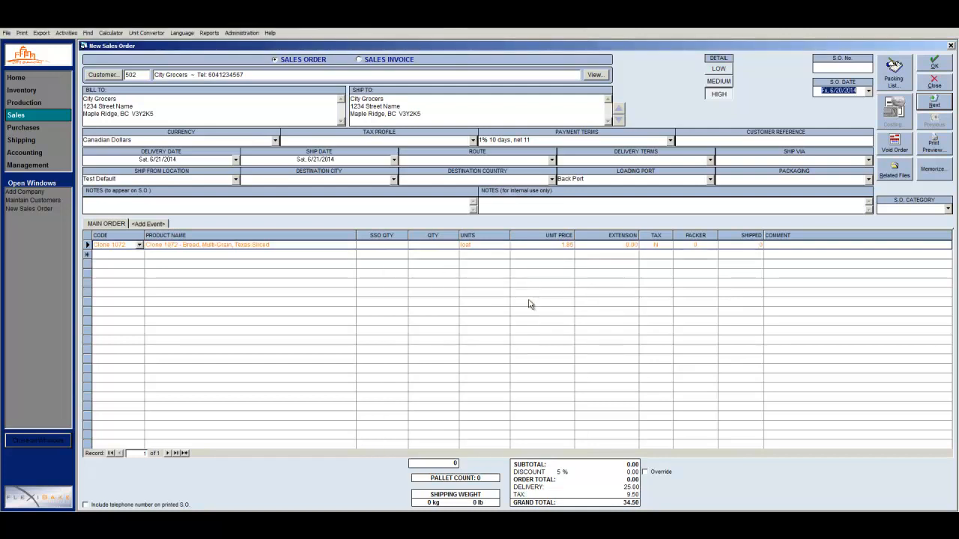
{"action": "left_click", "coordinate": [450, 246]}
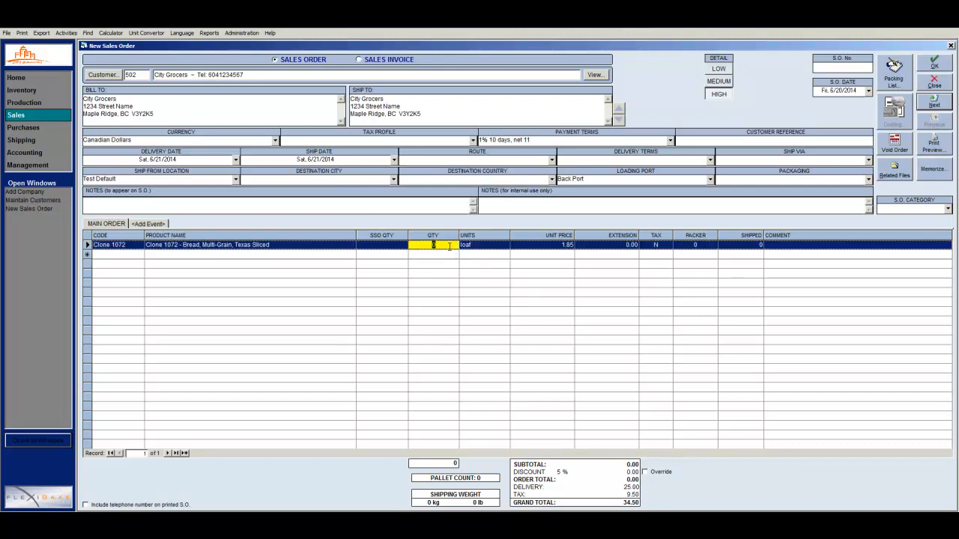
{"action": "type", "text": "2"}
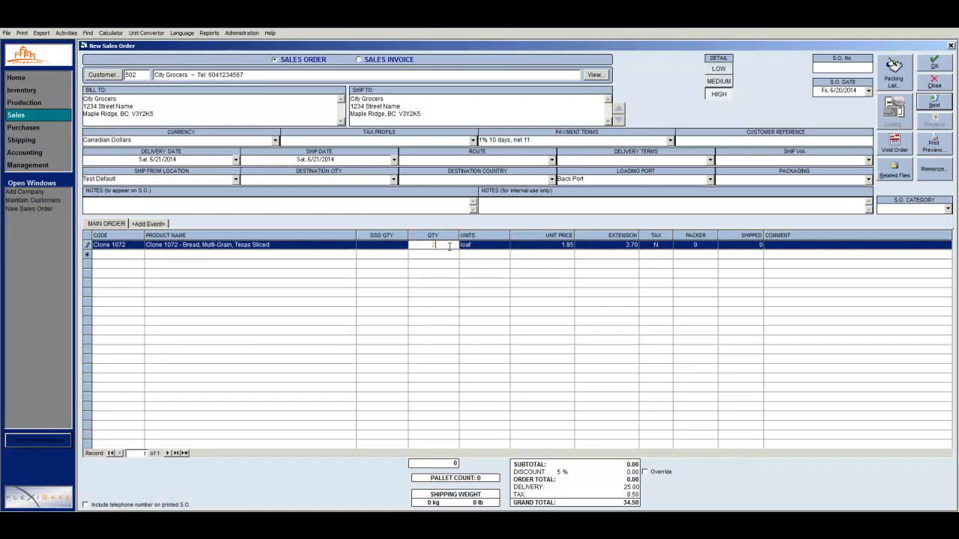
{"action": "left_click", "coordinate": [935, 64]}
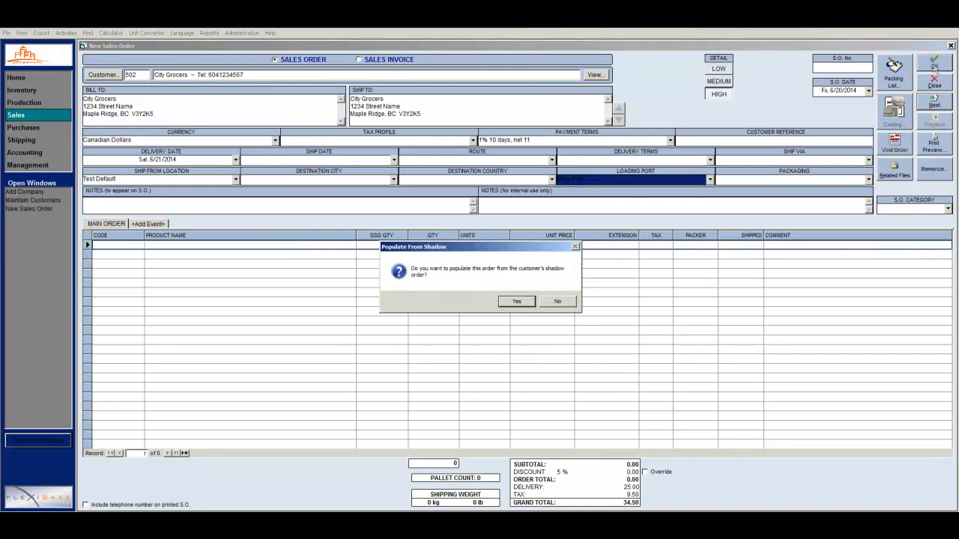
Decline populating the new City Grocers order from its shadow order
{"action": "left_click", "coordinate": [557, 302]}
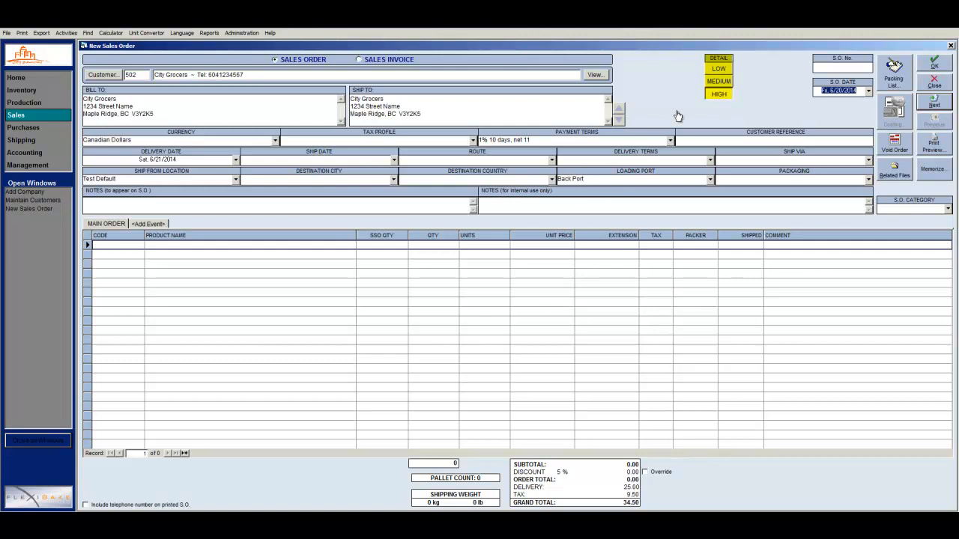
{"action": "left_click", "coordinate": [718, 70]}
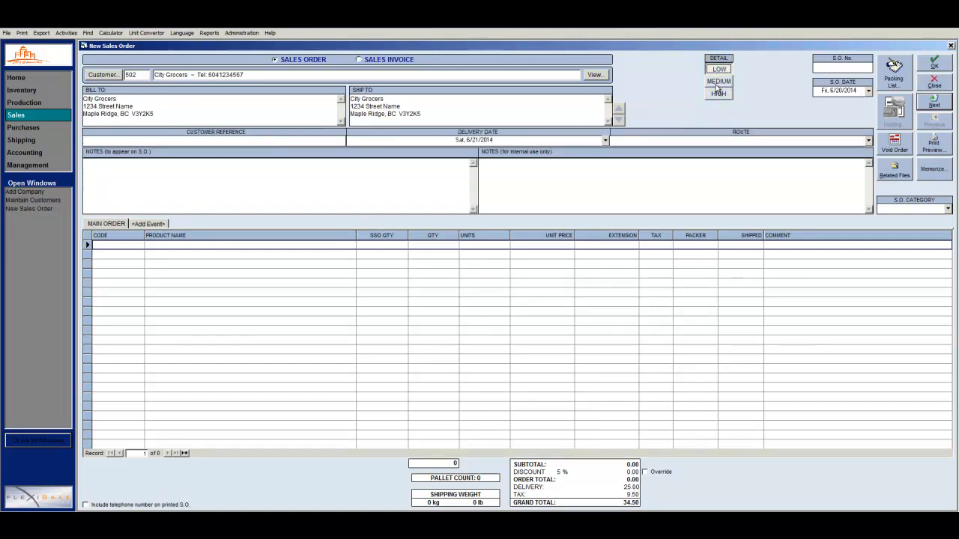
{"action": "left_click", "coordinate": [718, 93]}
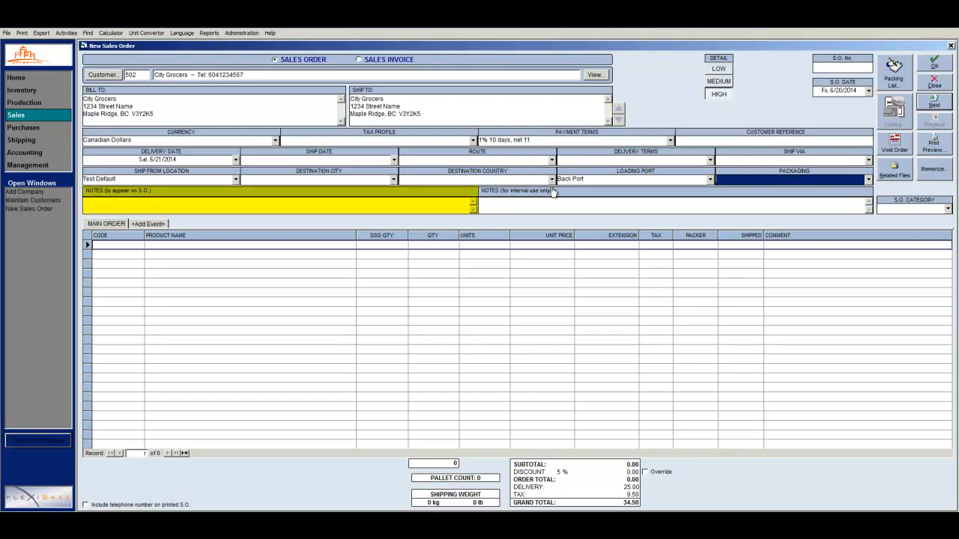
Enter 'Notes will be displayed on SO' as the order note and 'Internal Notes' as internal note
{"action": "left_click", "coordinate": [430, 202]}
{"action": "type", "text": "Notes will be displayed on SO"}
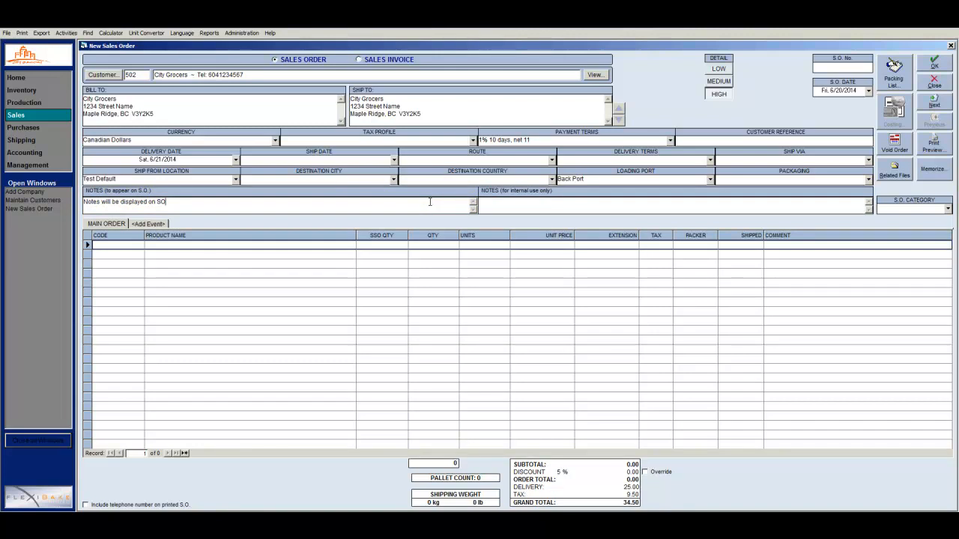
{"action": "key", "text": "Tab"}
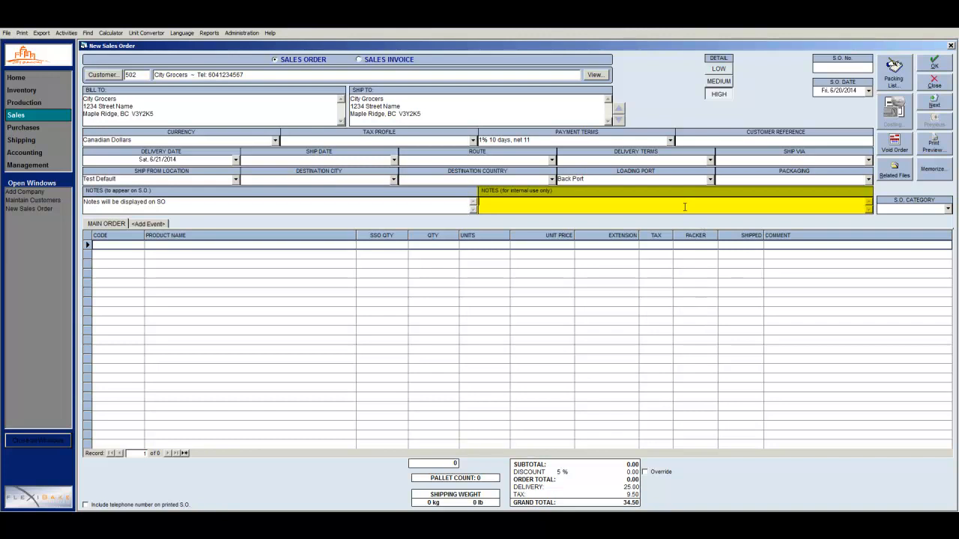
{"action": "type", "text": "Internal Notes"}
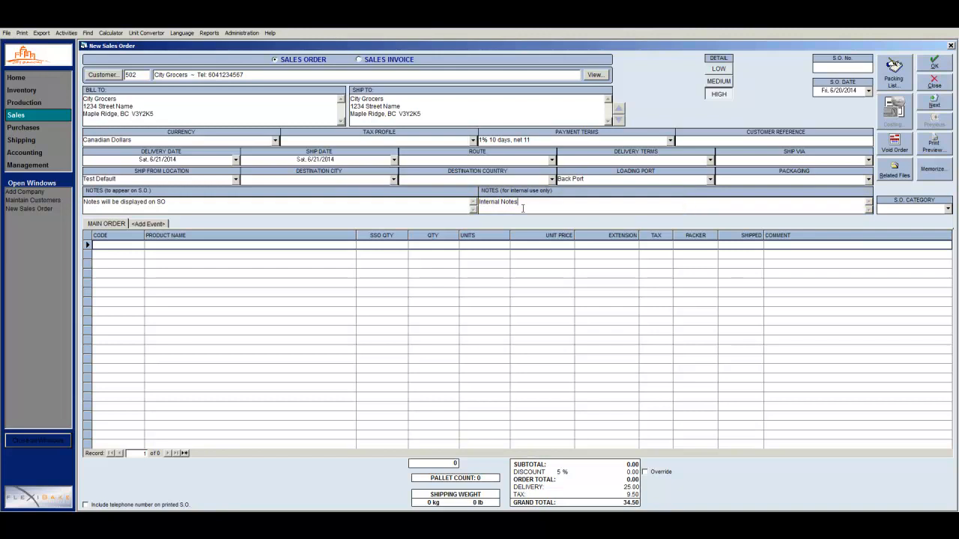
{"action": "key", "text": "Tab"}
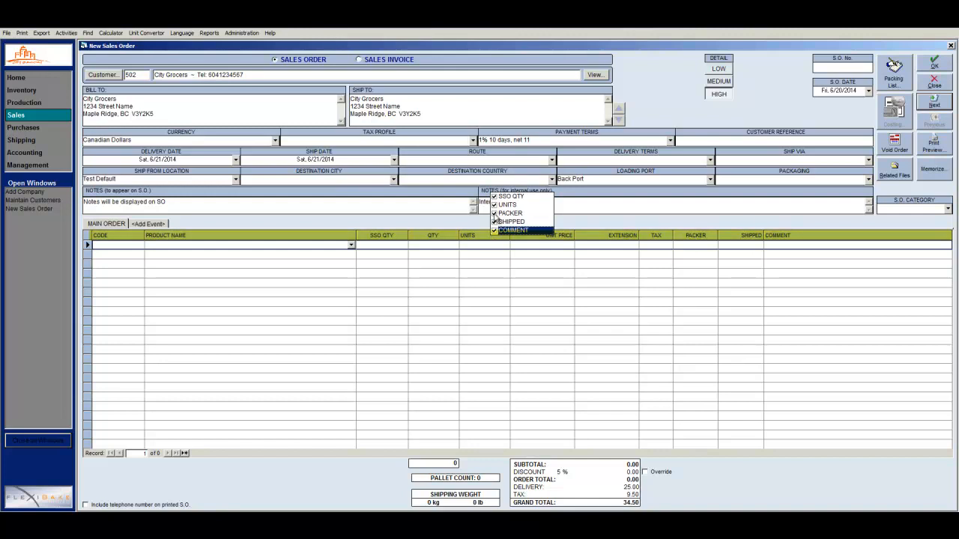
Uncheck PACKER in the column chooser to hide it from the product grid
{"action": "left_click", "coordinate": [494, 214]}
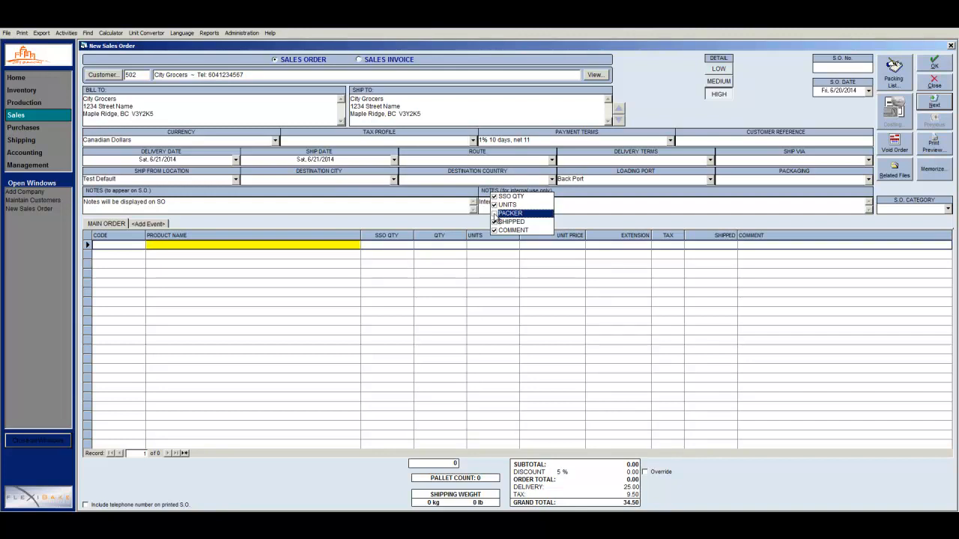
{"action": "left_click", "coordinate": [342, 247]}
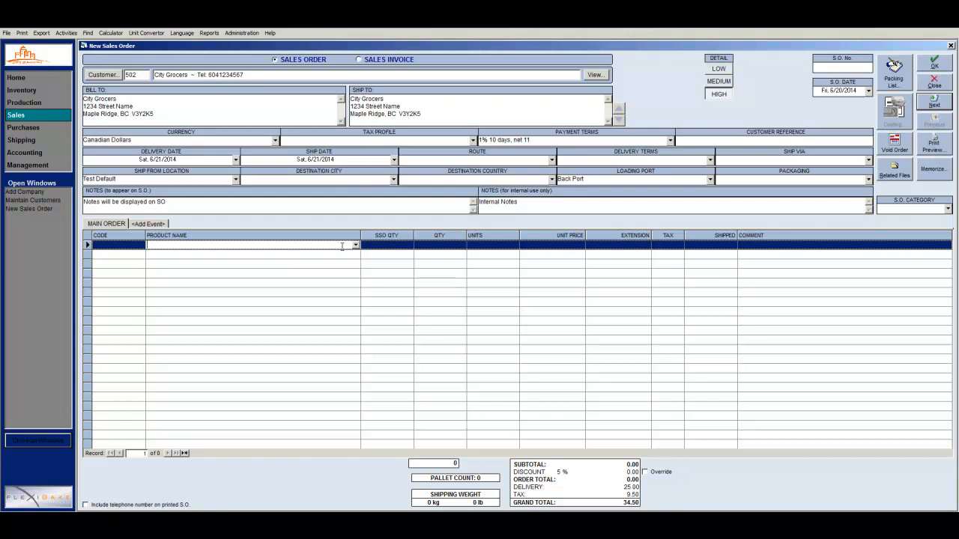
Add a Bread, Multi-Grain line with quantity 100 to the order
{"action": "type", "text": "Bread, Multi-Grain"}
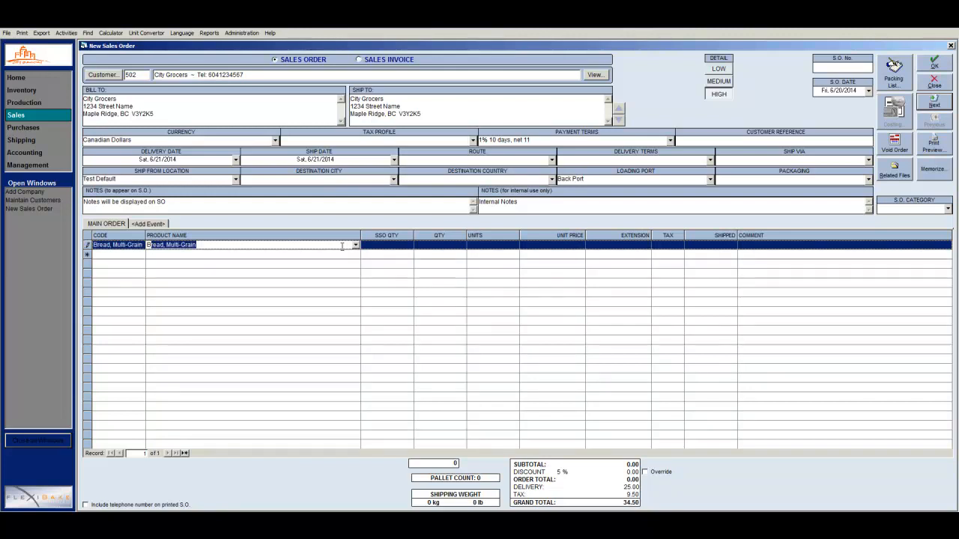
{"action": "key", "text": "Tab"}
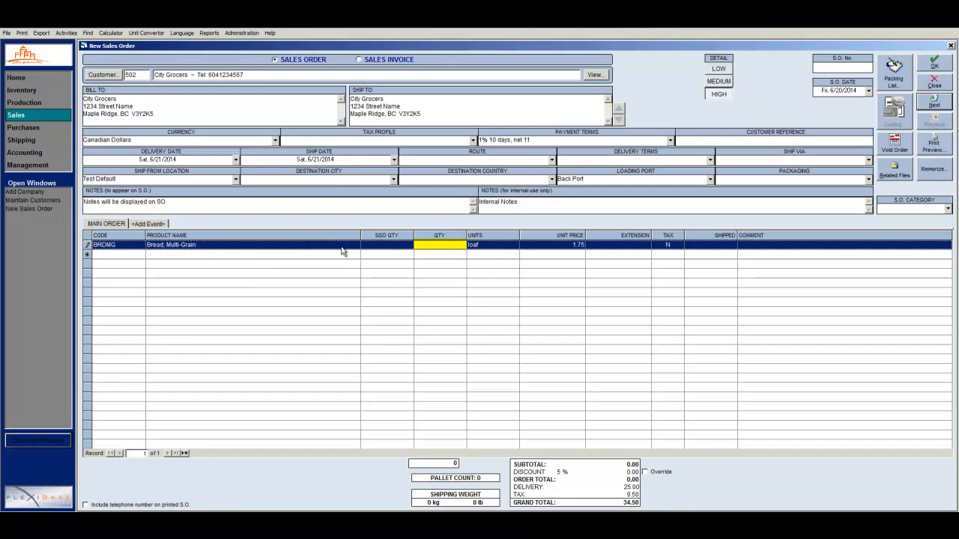
{"action": "type", "text": "100"}
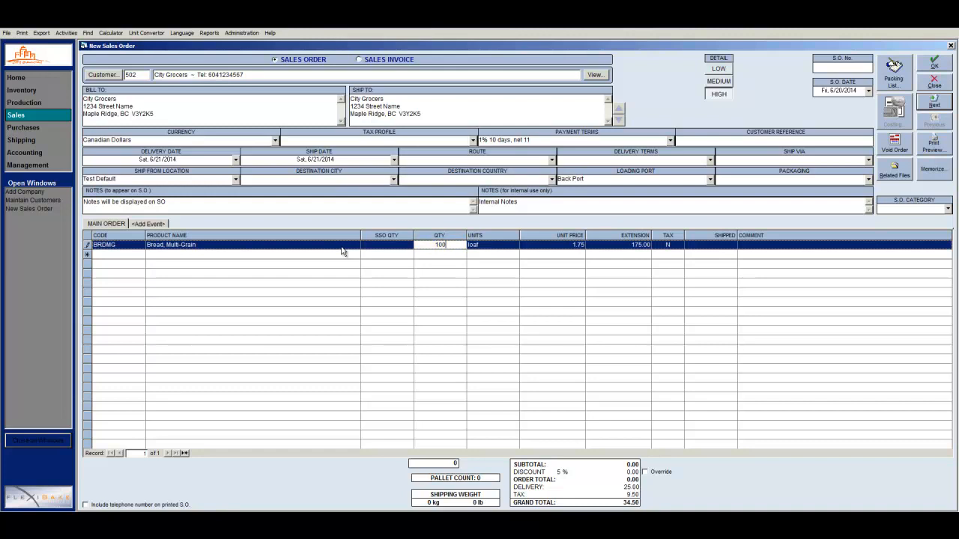
Commit the bread line and start a new line by entering 'Brow' as the product name
{"action": "left_click", "coordinate": [341, 254]}
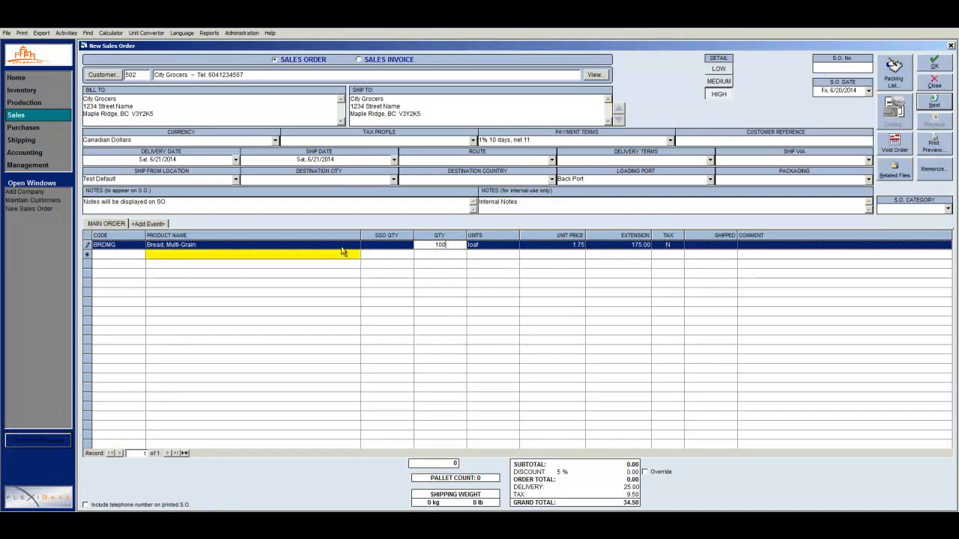
{"action": "left_click", "coordinate": [351, 256]}
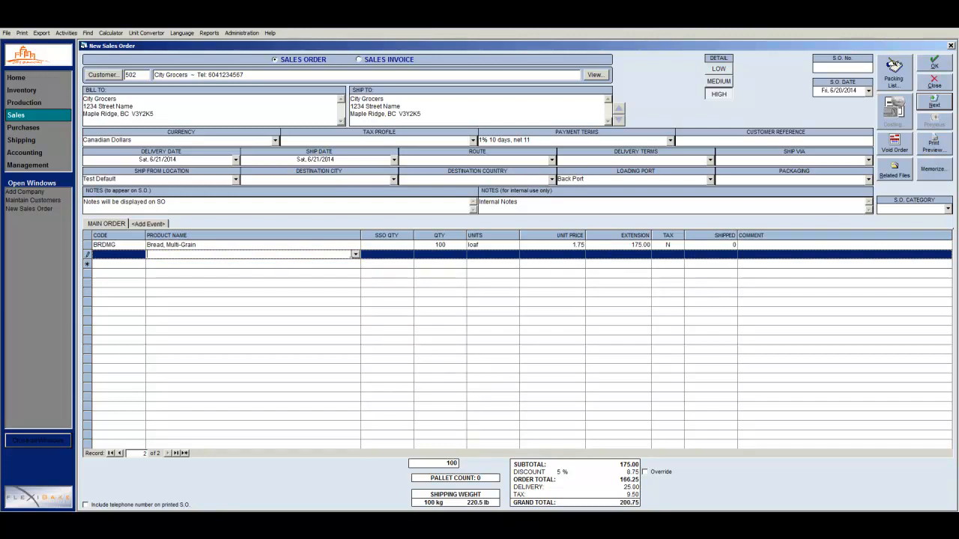
{"action": "type", "text": "Brownie, Chocolate Chunk"}
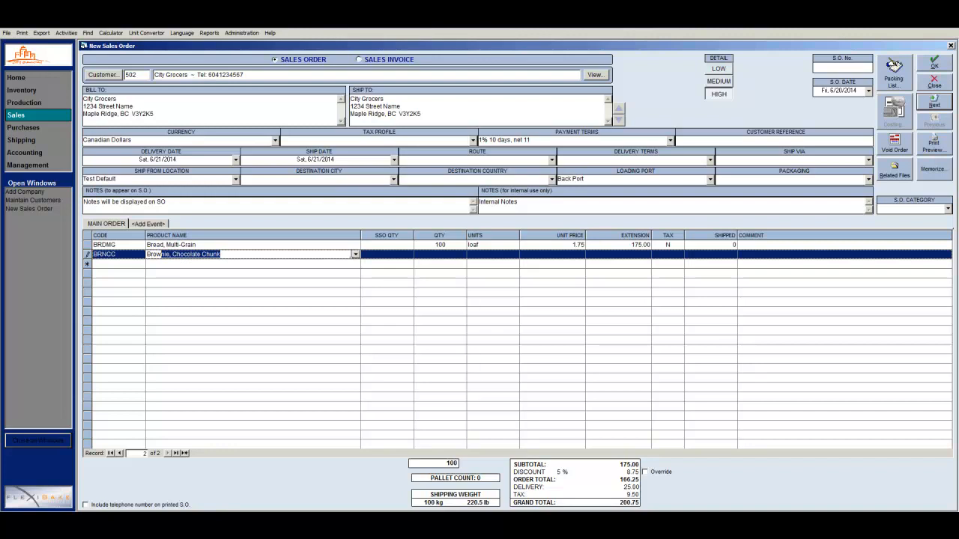
Add Brownie, Chocolate Chunk with quantity 25 via F2, then open Select Products with F3
{"action": "key", "text": "F2"}
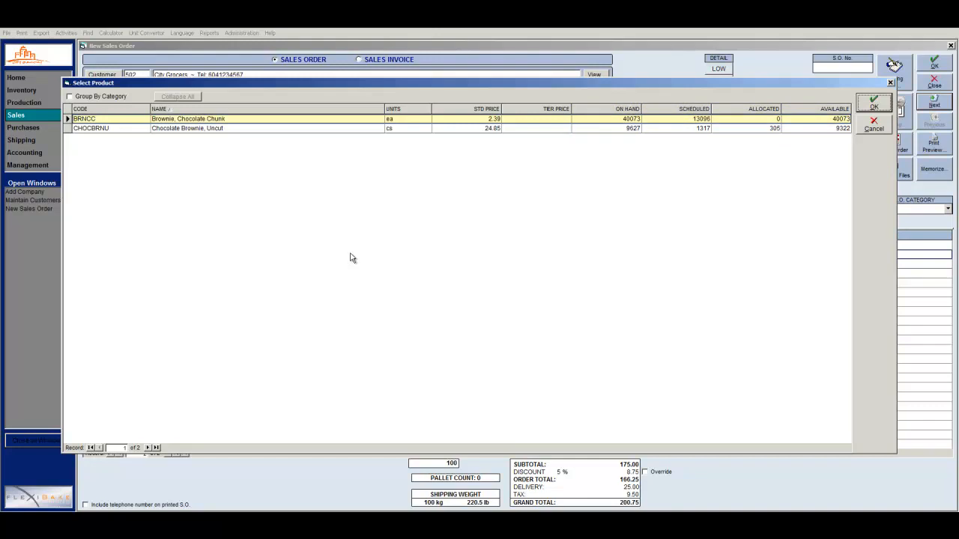
{"action": "double_click", "coordinate": [293, 119]}
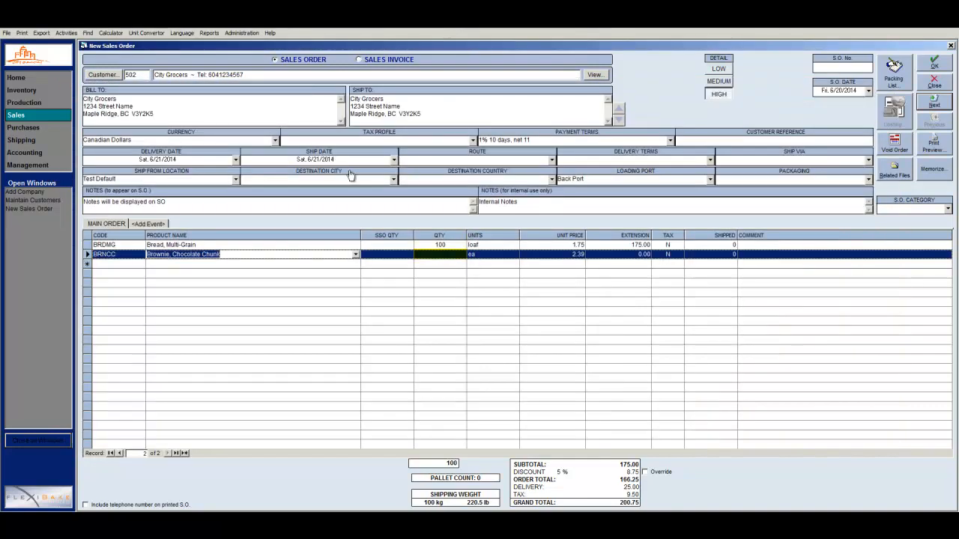
{"action": "left_click", "coordinate": [439, 254]}
{"action": "type", "text": "25"}
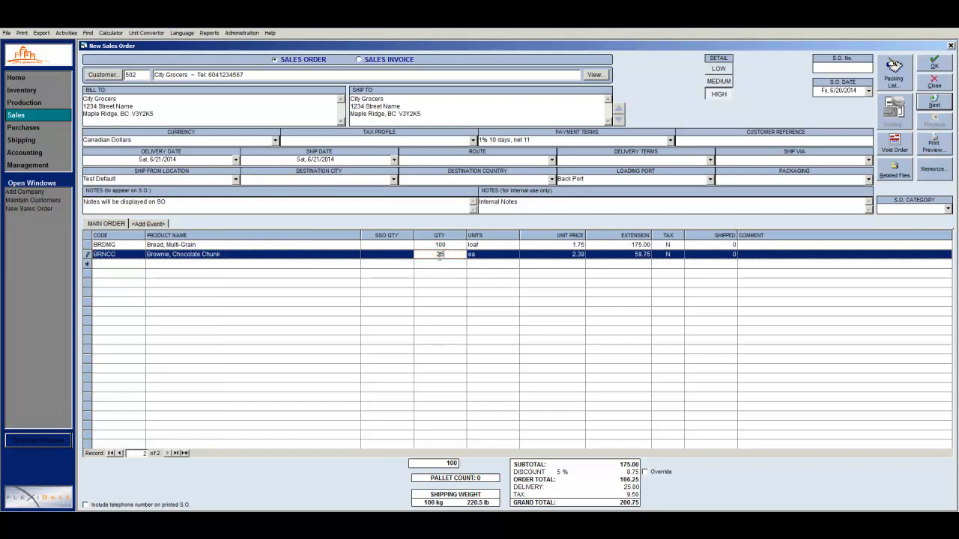
{"action": "key", "text": "F3"}
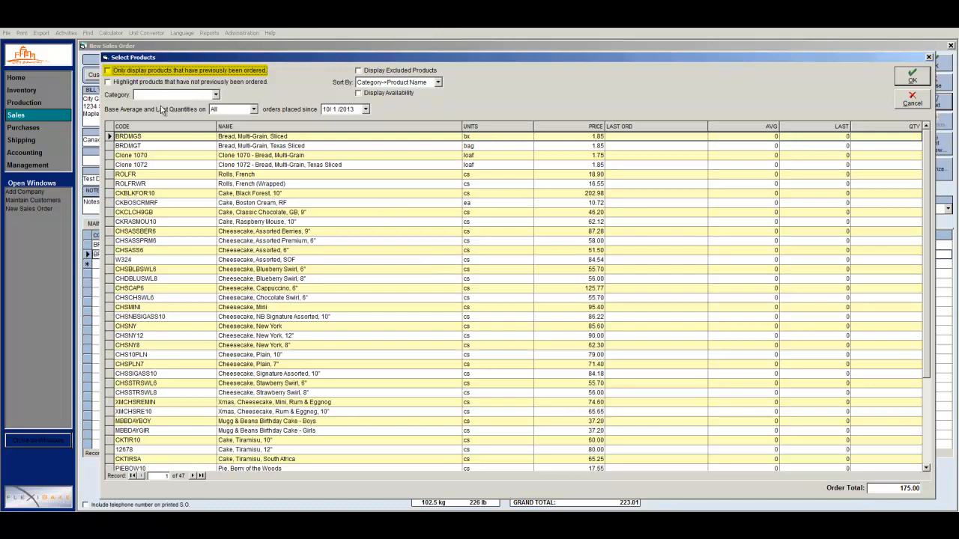
Leave 'Only display products previously ordered' unchecked and check 'Highlight products that have not previously been ordered'
{"action": "left_click", "coordinate": [109, 72]}
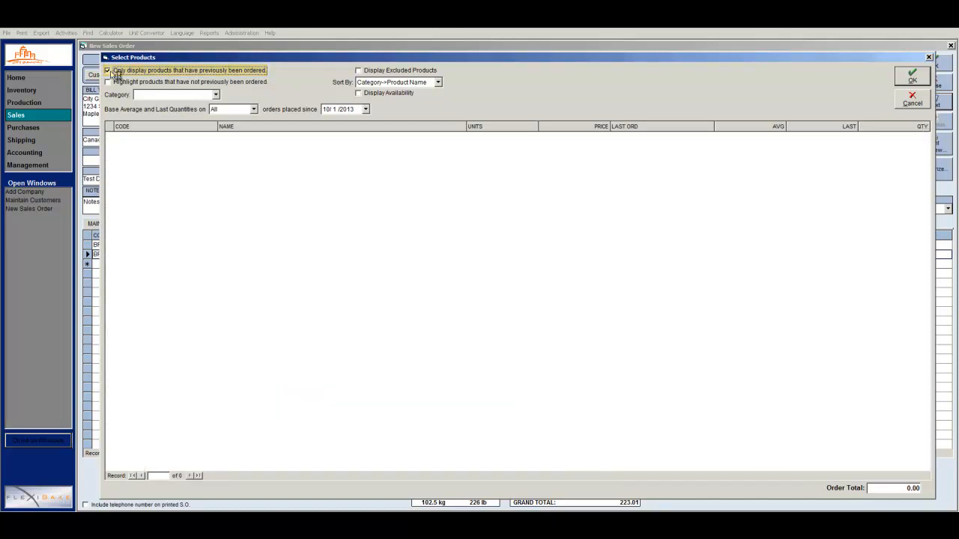
{"action": "left_click", "coordinate": [108, 71]}
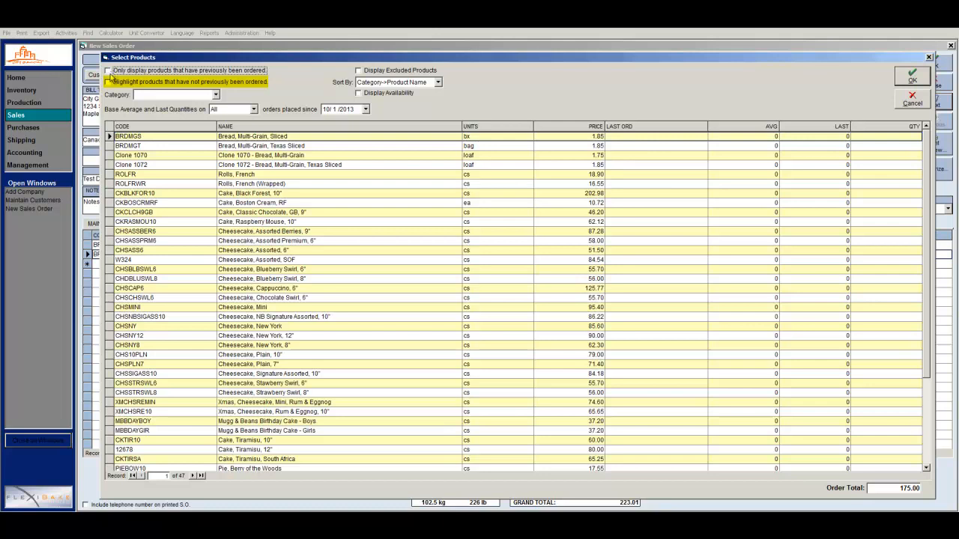
{"action": "left_click", "coordinate": [108, 81]}
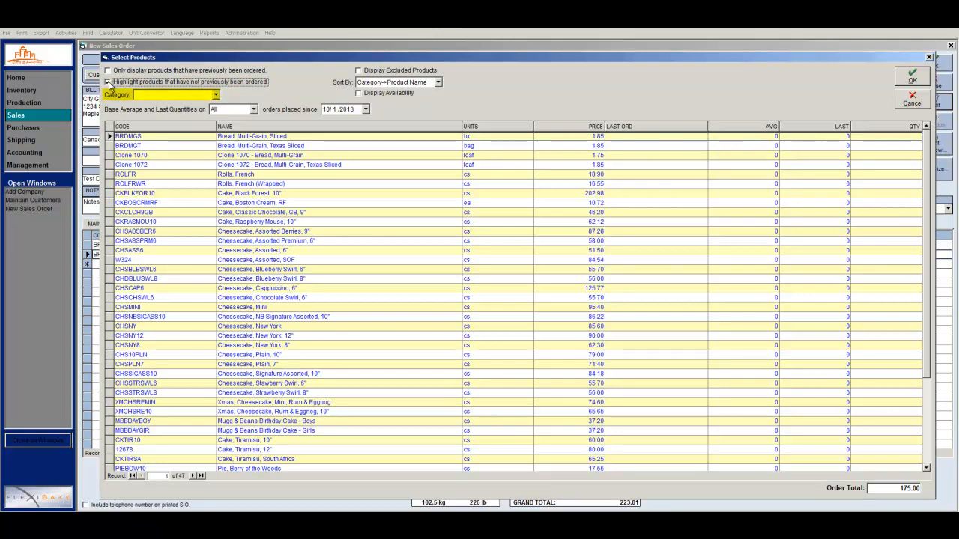
Filter the product list to the Breads category with Sunday as the average-quantity day
{"action": "left_click", "coordinate": [216, 95]}
{"action": "left_click", "coordinate": [196, 120]}
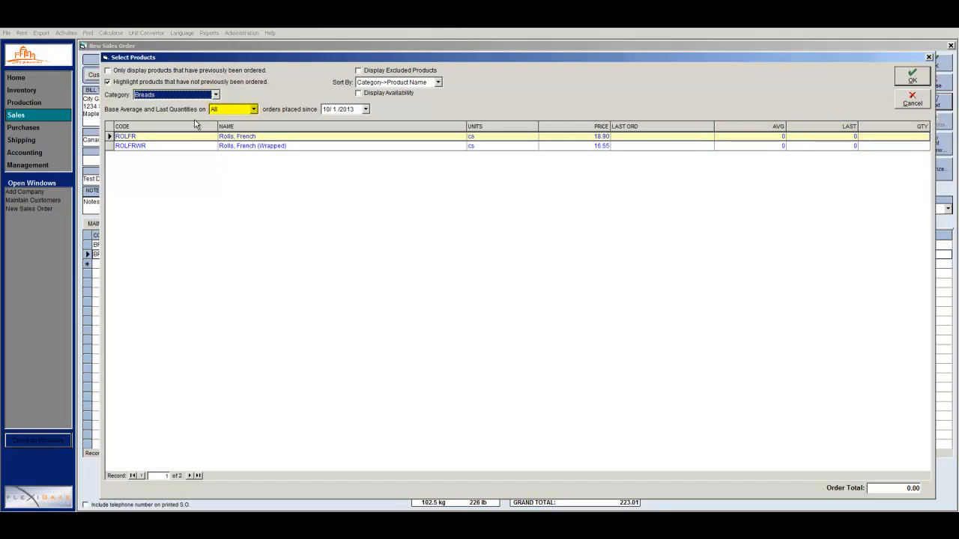
{"action": "left_click", "coordinate": [254, 110]}
{"action": "left_click", "coordinate": [248, 128]}
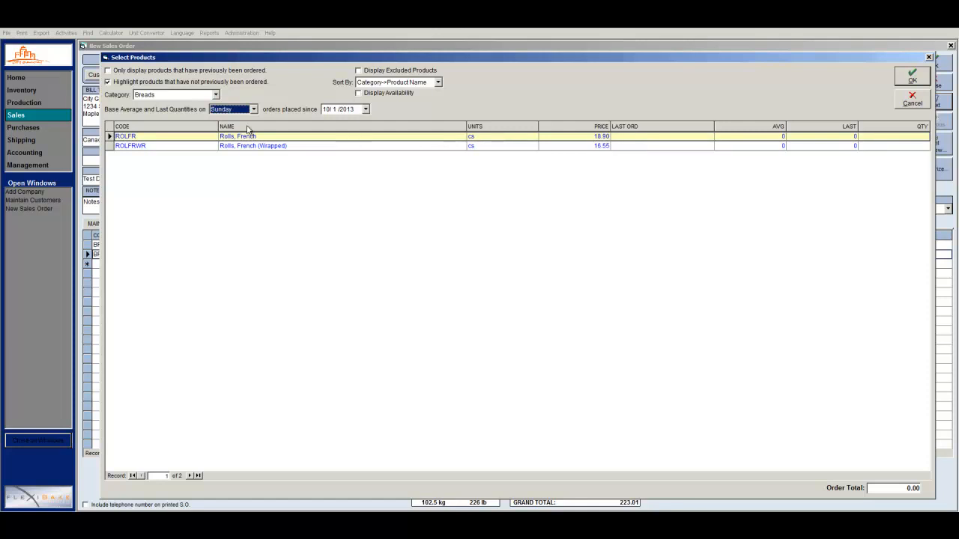
{"action": "left_click", "coordinate": [365, 110]}
{"action": "left_click", "coordinate": [367, 110]}
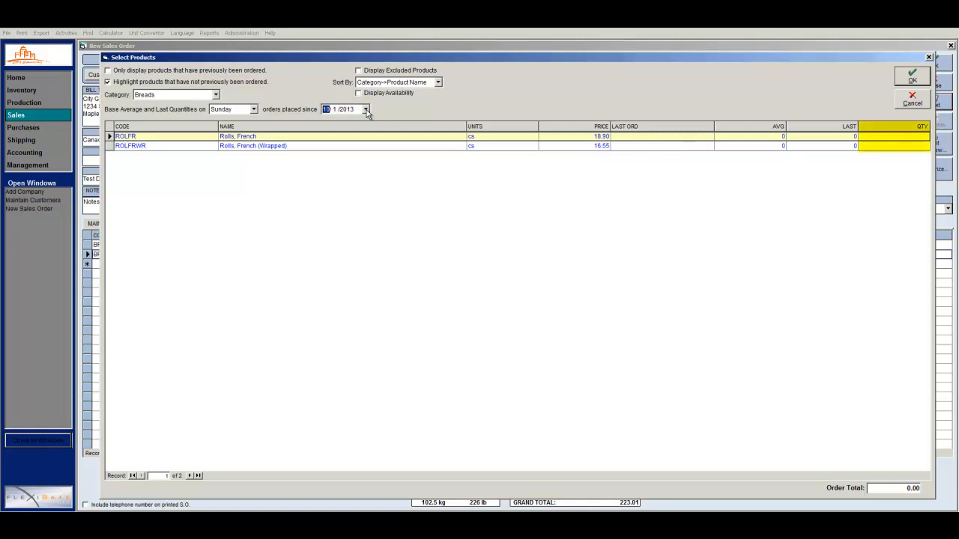
Enter 25 for Rolls, French and Rolls, French (Wrapped) and add them to the order
{"action": "left_click", "coordinate": [881, 135]}
{"action": "type", "text": "25"}
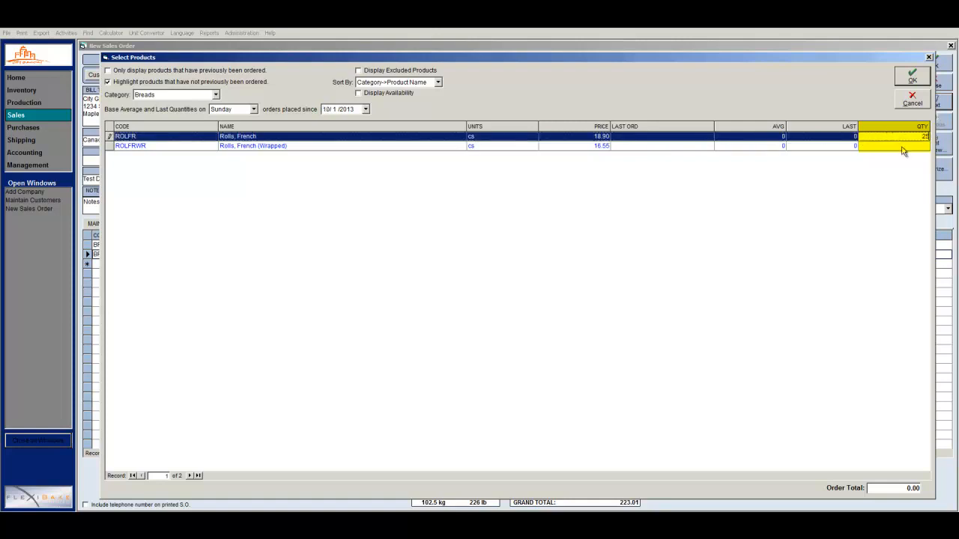
{"action": "left_click", "coordinate": [903, 147]}
{"action": "type", "text": "25"}
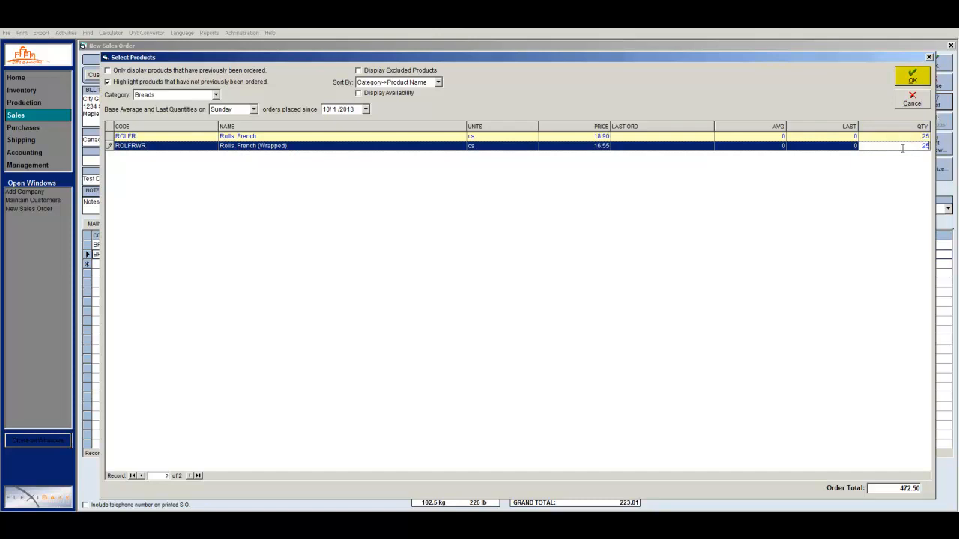
{"action": "left_click", "coordinate": [926, 83]}
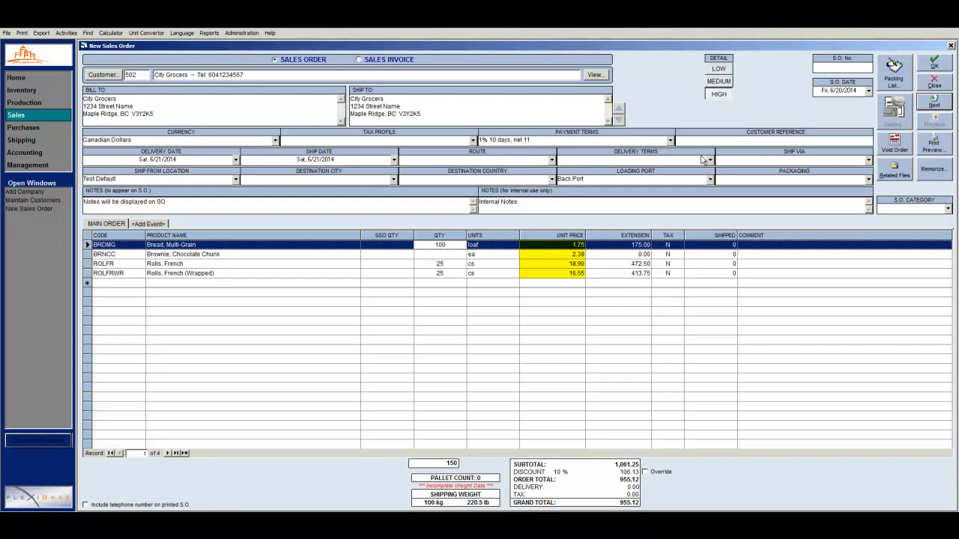
Set the Bread, Multi-Grain unit price to 1.50 and override the 10% discount with 25%
{"action": "left_click", "coordinate": [573, 247]}
{"action": "type", "text": "1.50"}
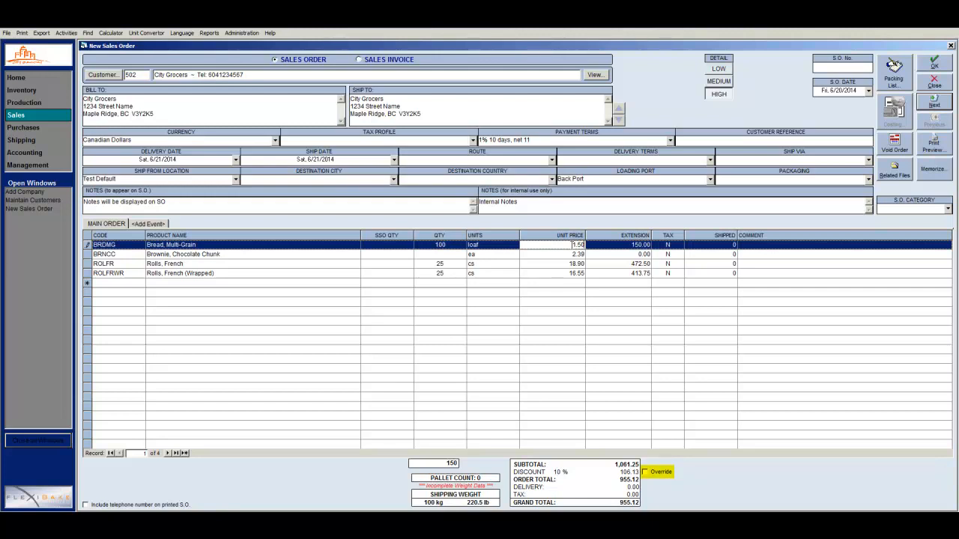
{"action": "left_click", "coordinate": [646, 472]}
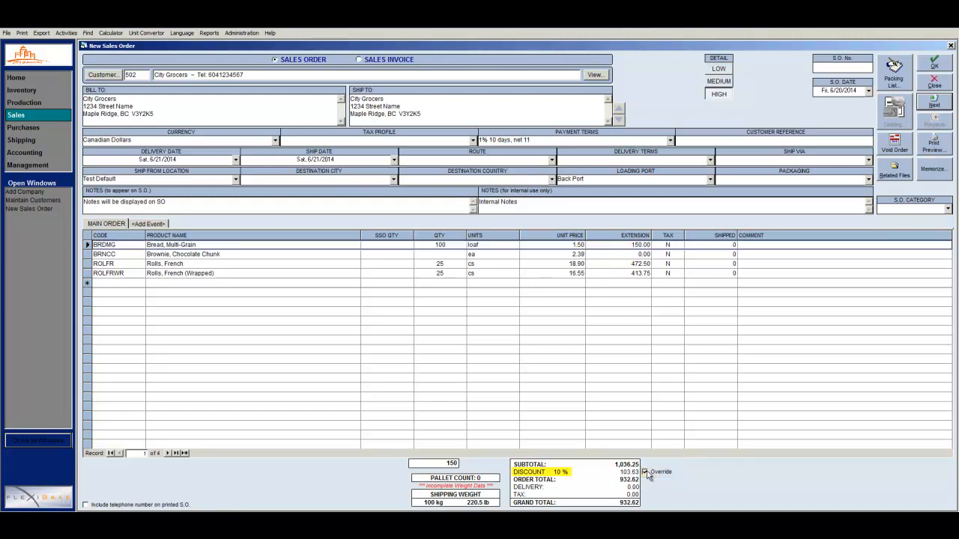
{"action": "double_click", "coordinate": [556, 472]}
{"action": "type", "text": "25"}
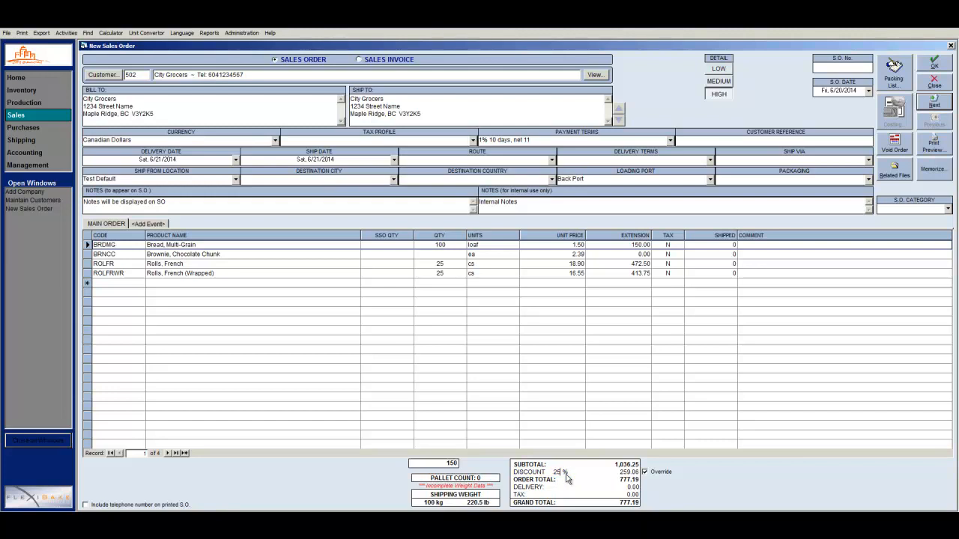
Save the order as S.O. 2416, removing the zero-quantity Brownie line
{"action": "left_click", "coordinate": [930, 67]}
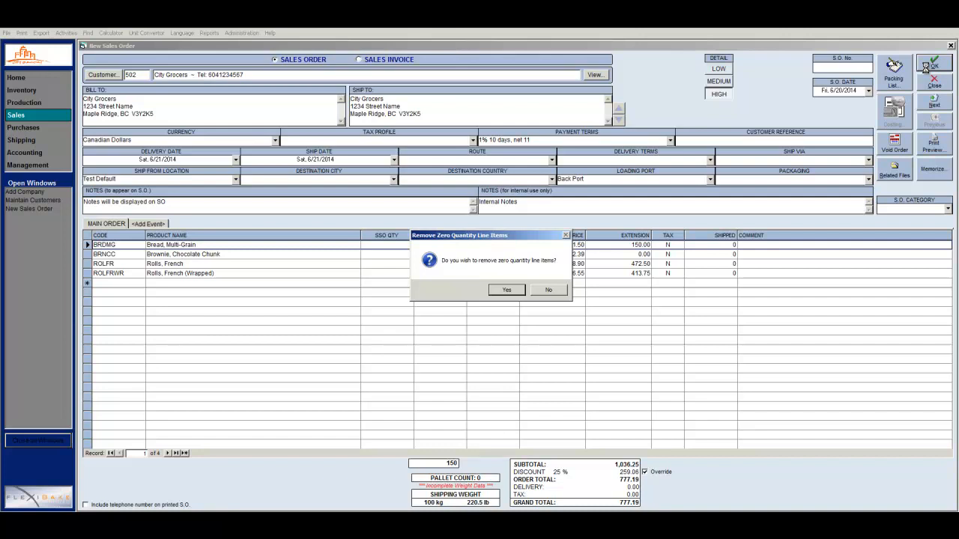
{"action": "left_click", "coordinate": [507, 290]}
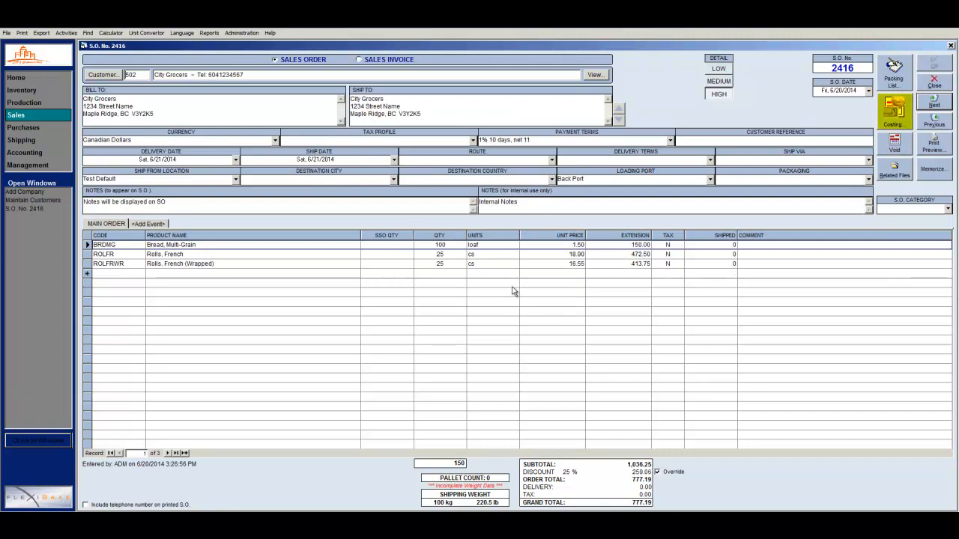
{"action": "left_click", "coordinate": [894, 111]}
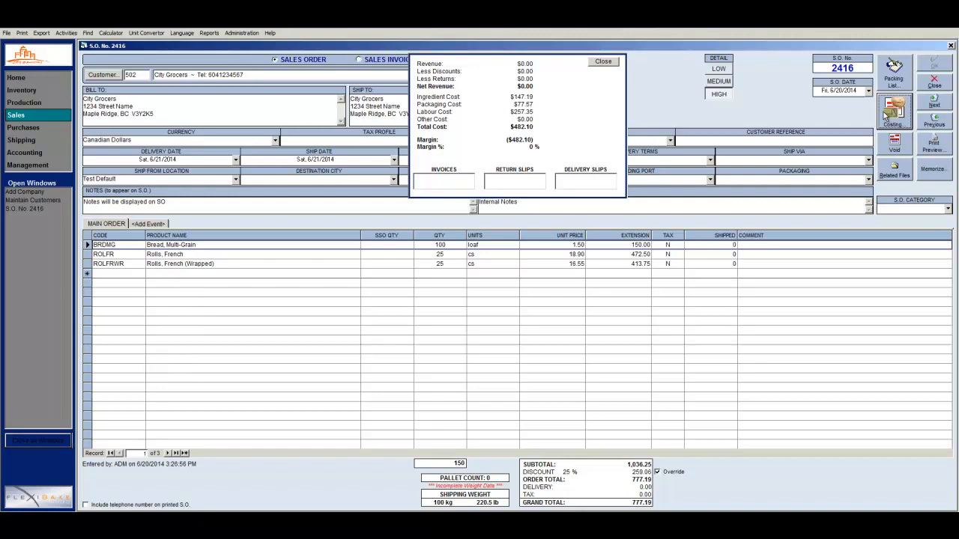
{"action": "left_click", "coordinate": [611, 61]}
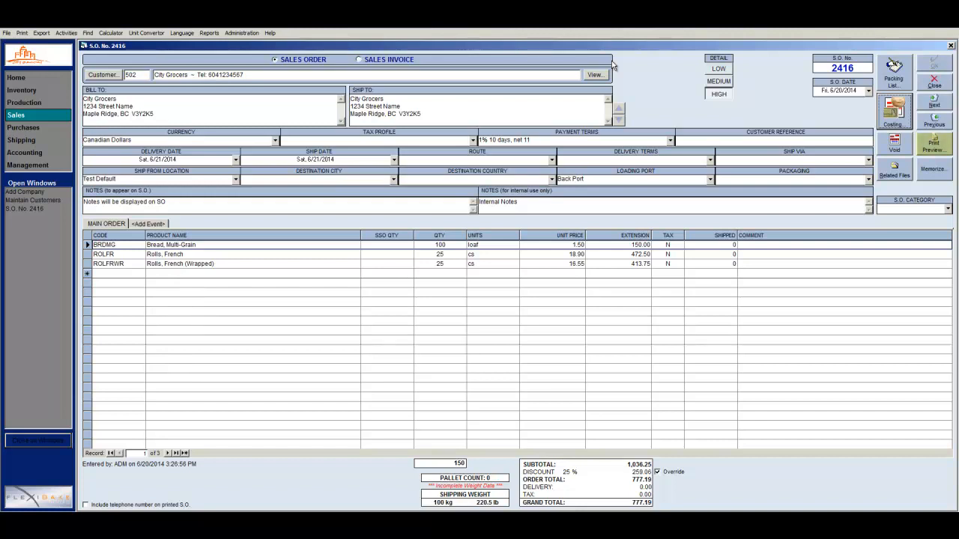
{"action": "left_click", "coordinate": [929, 148]}
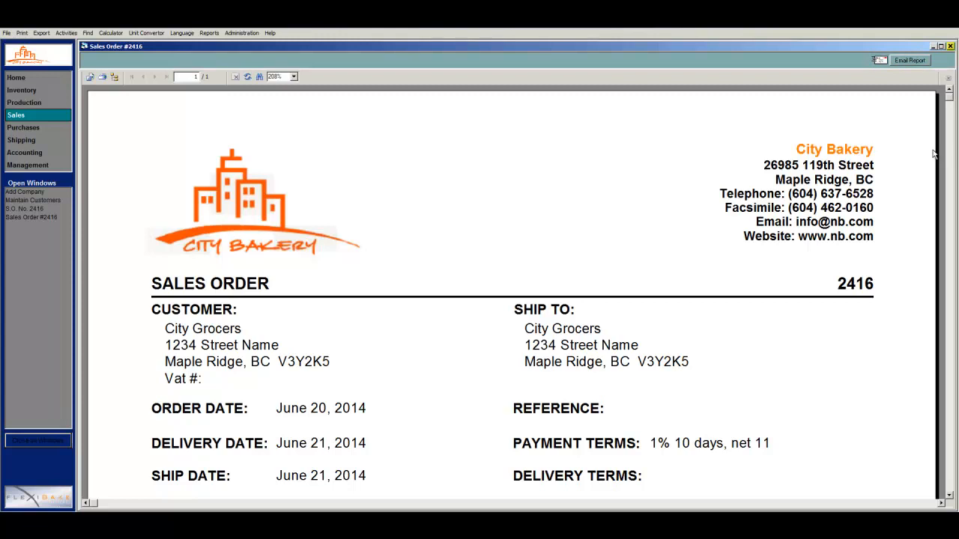
{"action": "left_click", "coordinate": [950, 47]}
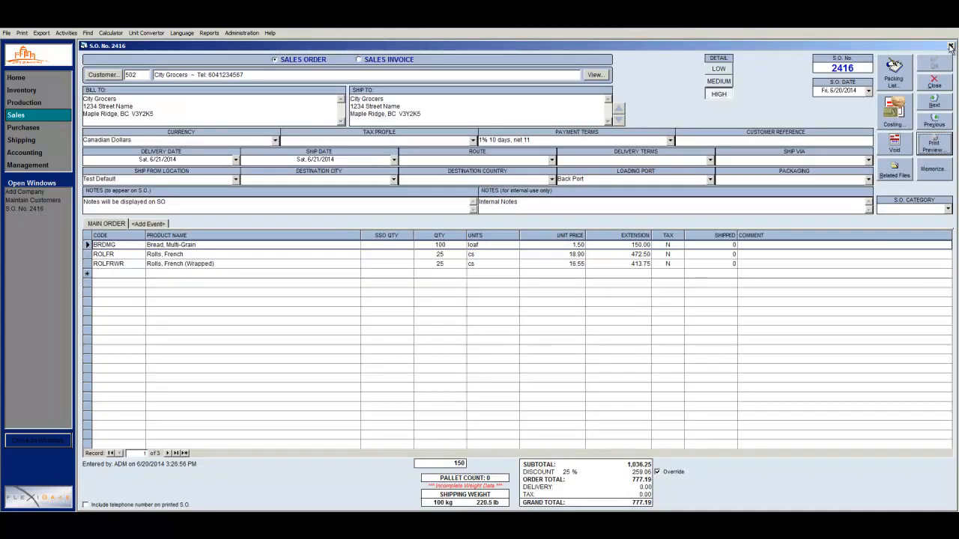
{"action": "left_click", "coordinate": [902, 68]}
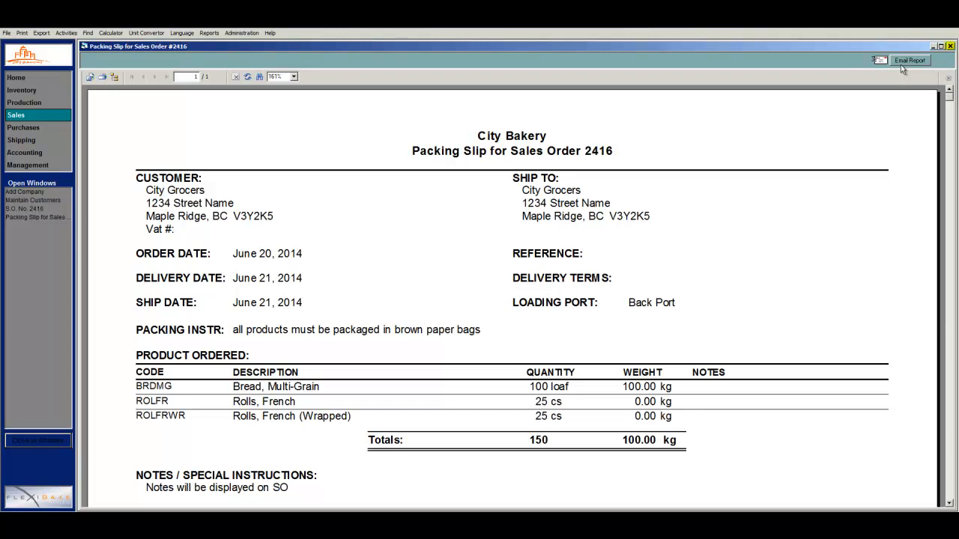
{"action": "left_click", "coordinate": [950, 47]}
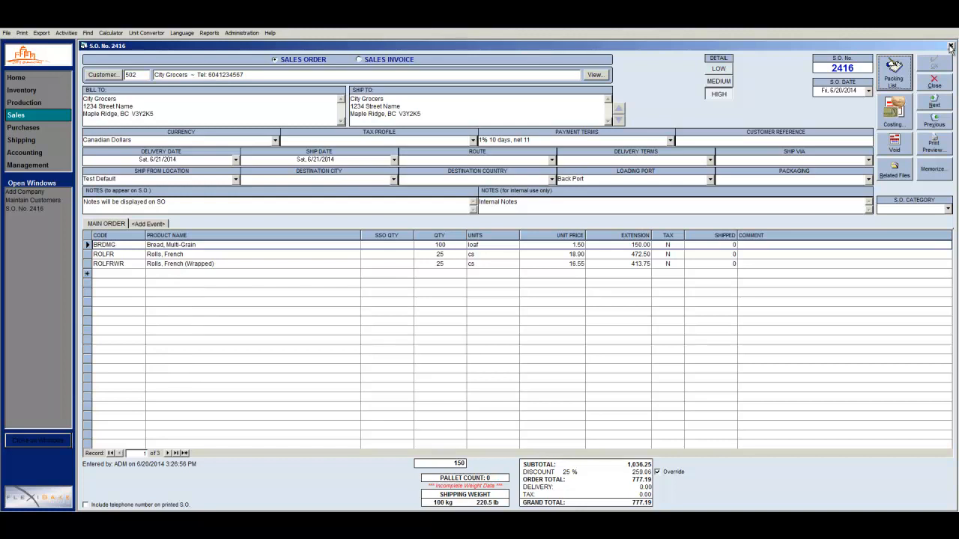
Close order 2416, open the Sales Orders list, and show only today's City Grocers orders
{"action": "left_click", "coordinate": [939, 83]}
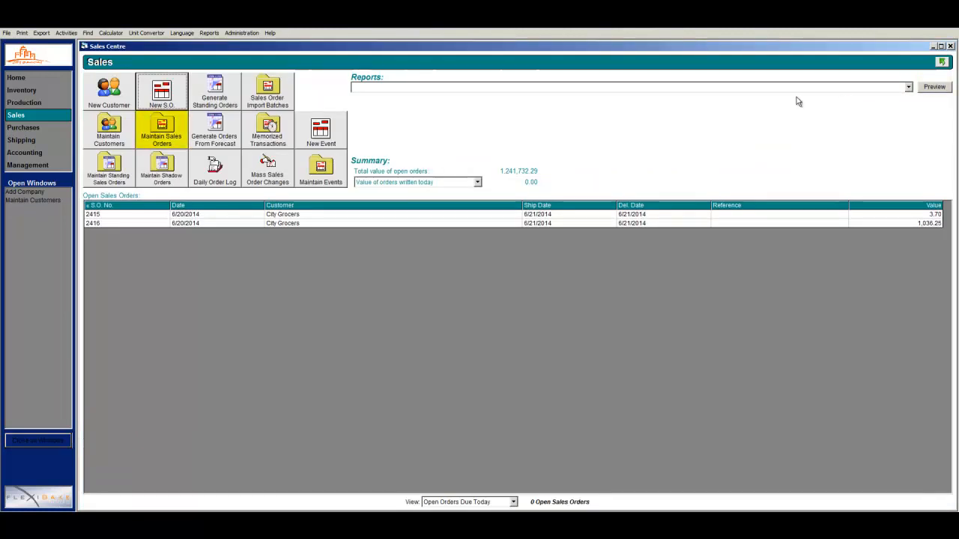
{"action": "left_click", "coordinate": [185, 118]}
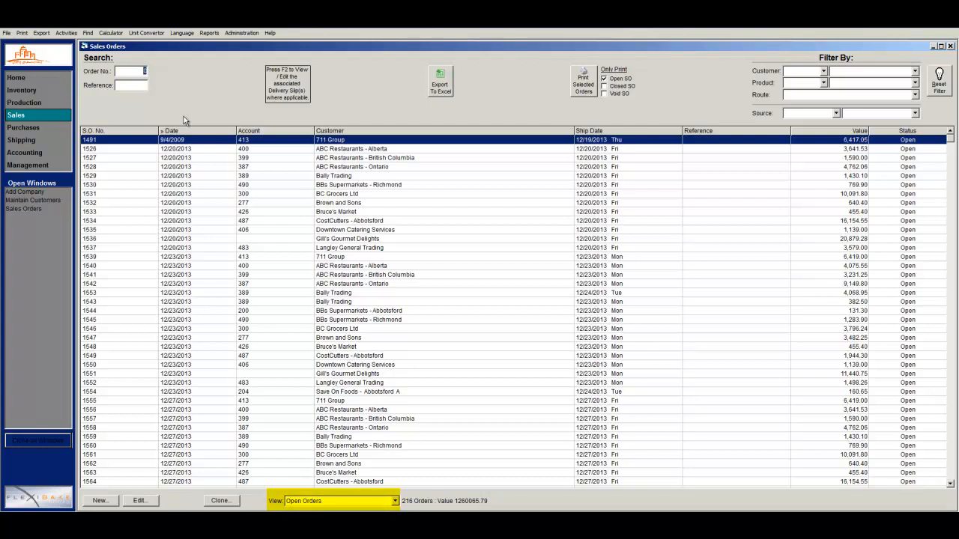
{"action": "left_click", "coordinate": [395, 500]}
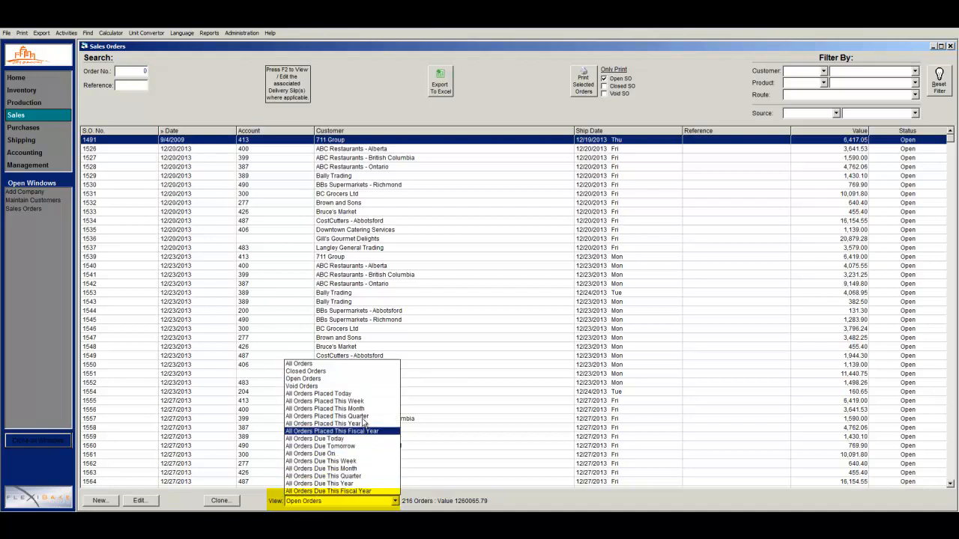
{"action": "left_click", "coordinate": [352, 393]}
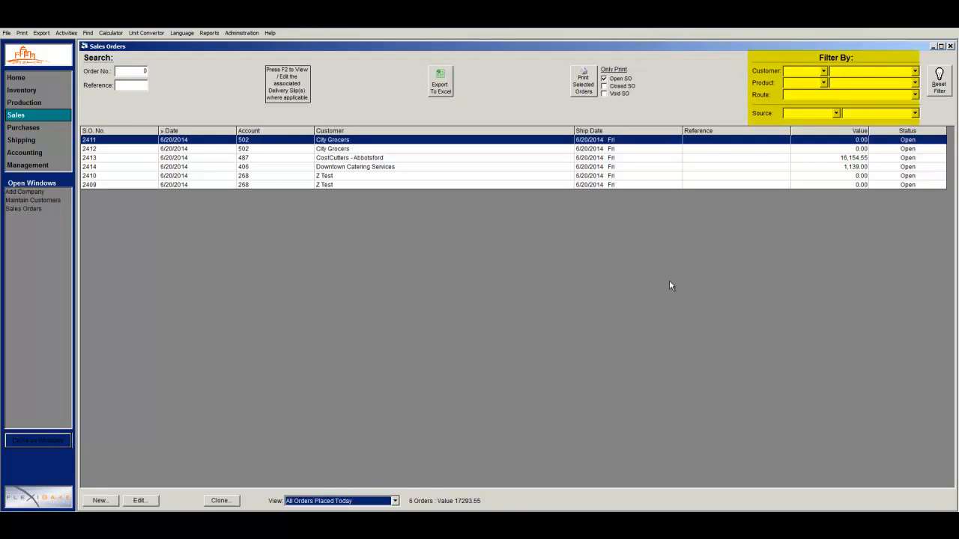
{"action": "left_click", "coordinate": [914, 72]}
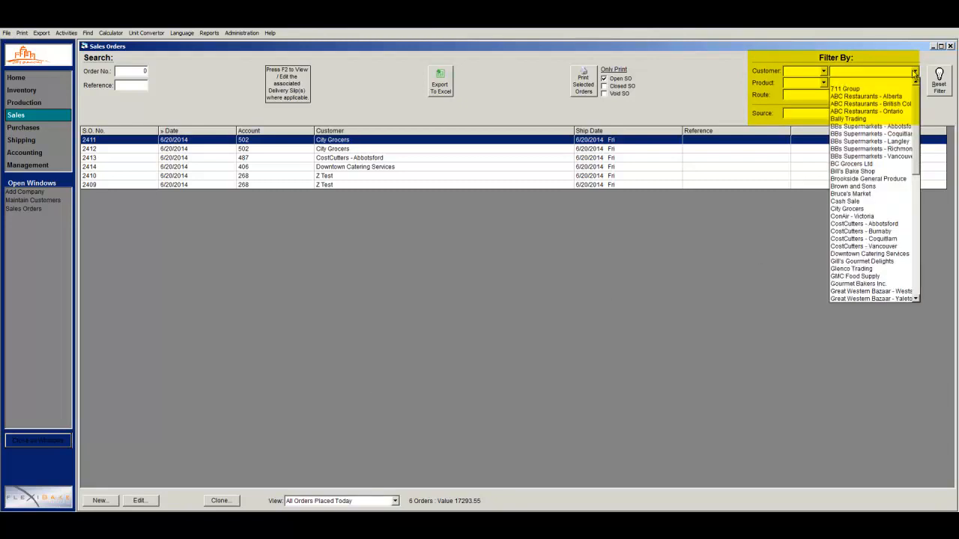
{"action": "left_click", "coordinate": [868, 209]}
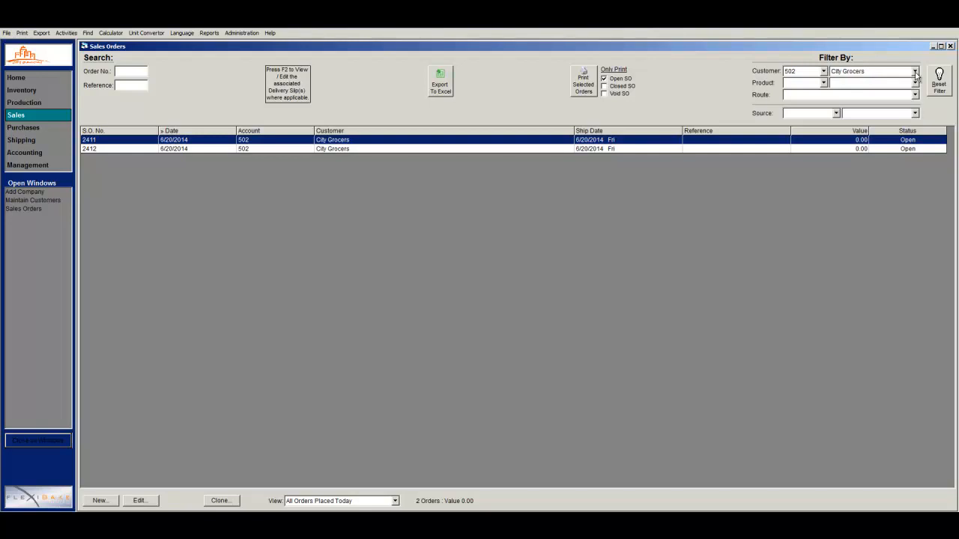
Open order 2412, add a Bread, Multi-Grain line with quantity 1, and save it
{"action": "double_click", "coordinate": [677, 151]}
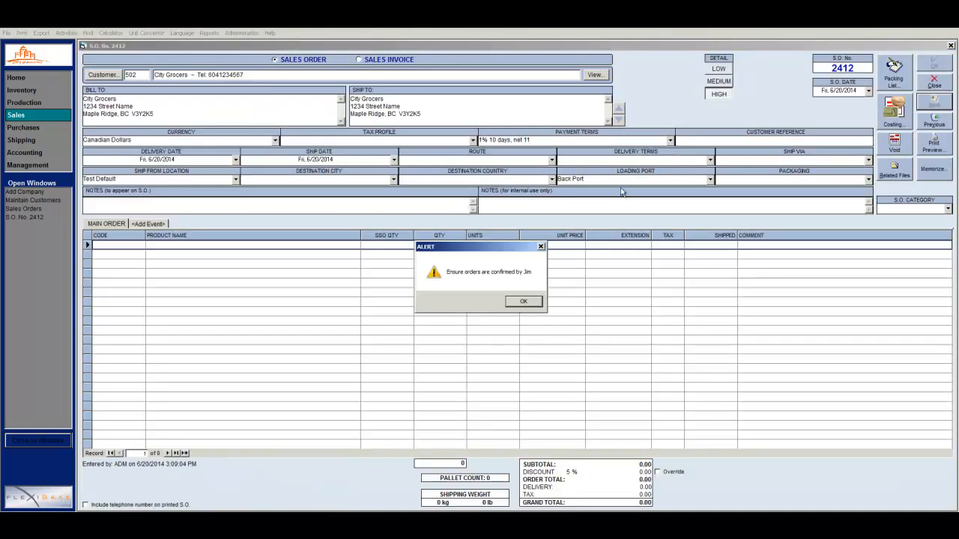
{"action": "left_click", "coordinate": [525, 301]}
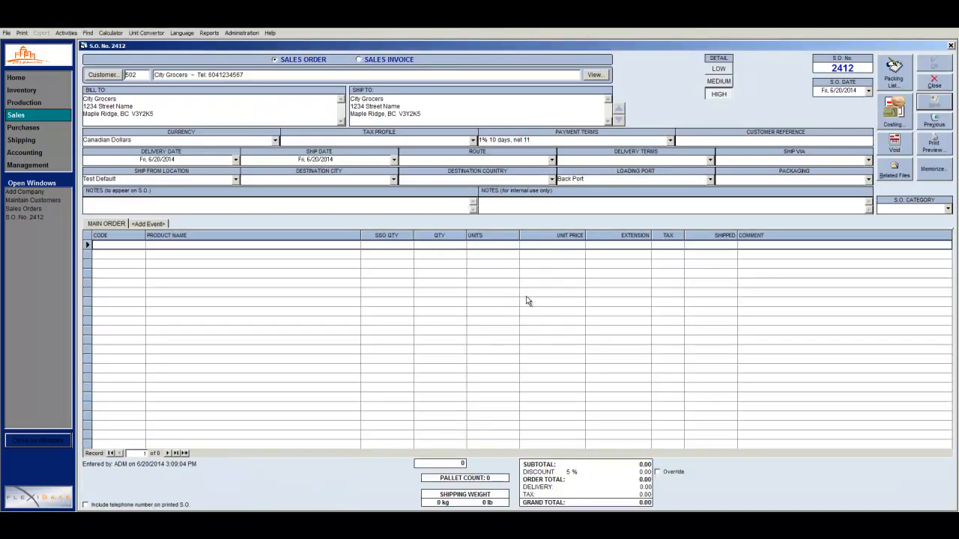
{"action": "left_click", "coordinate": [355, 245]}
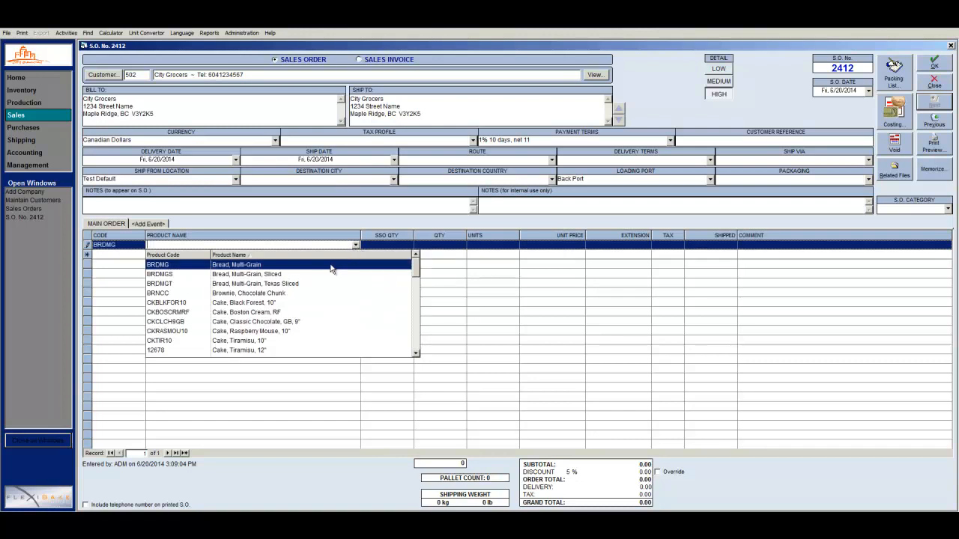
{"action": "left_click", "coordinate": [335, 266]}
{"action": "left_click", "coordinate": [442, 245]}
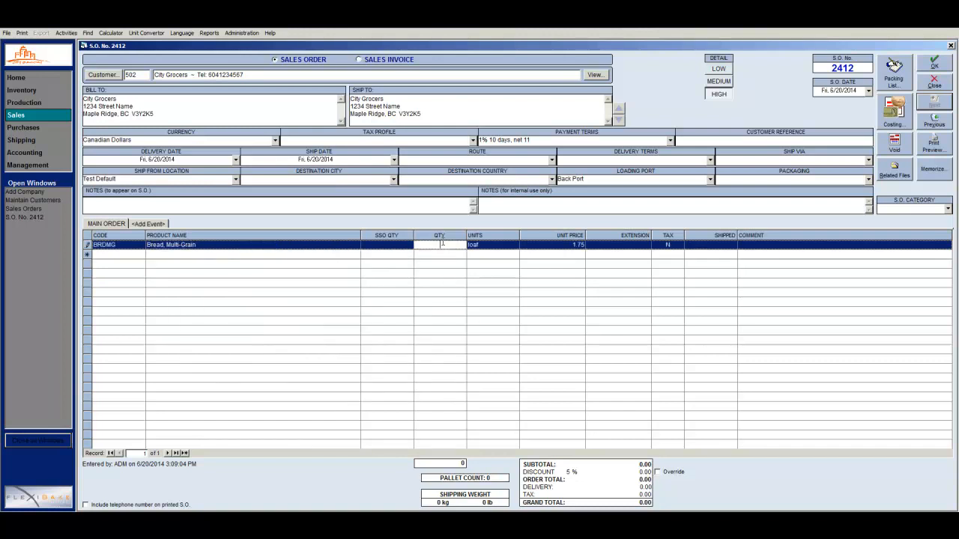
{"action": "type", "text": "1"}
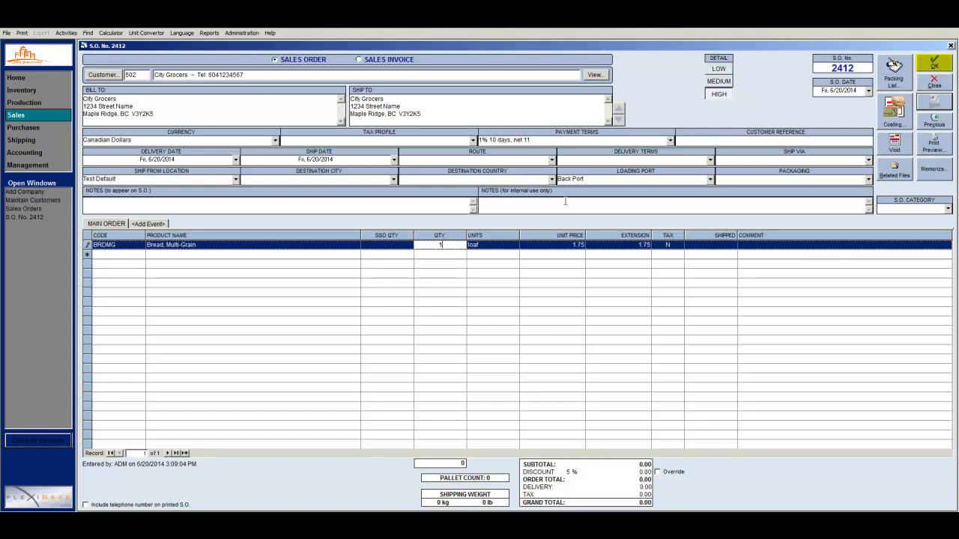
{"action": "left_click", "coordinate": [932, 66]}
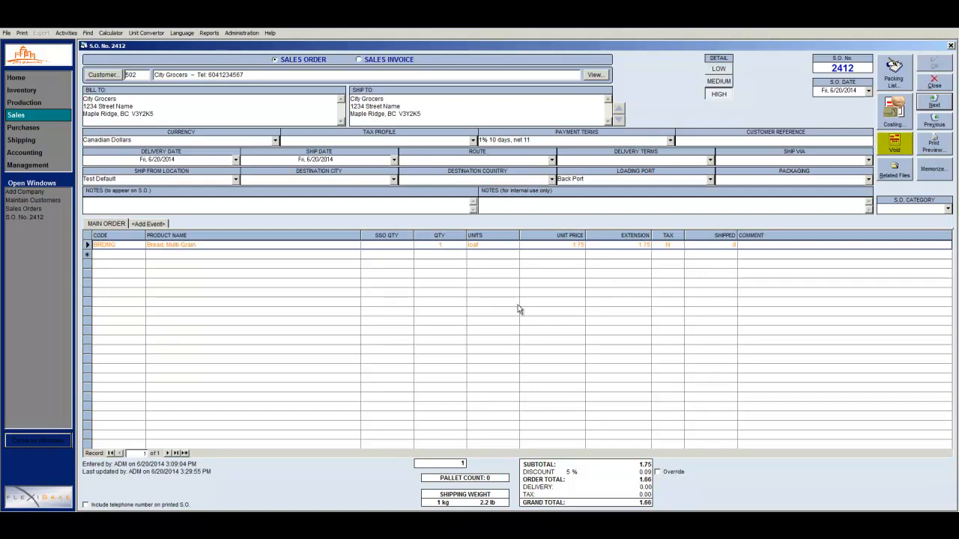
Void order 2412, then close it, saving the changes
{"action": "left_click", "coordinate": [894, 144]}
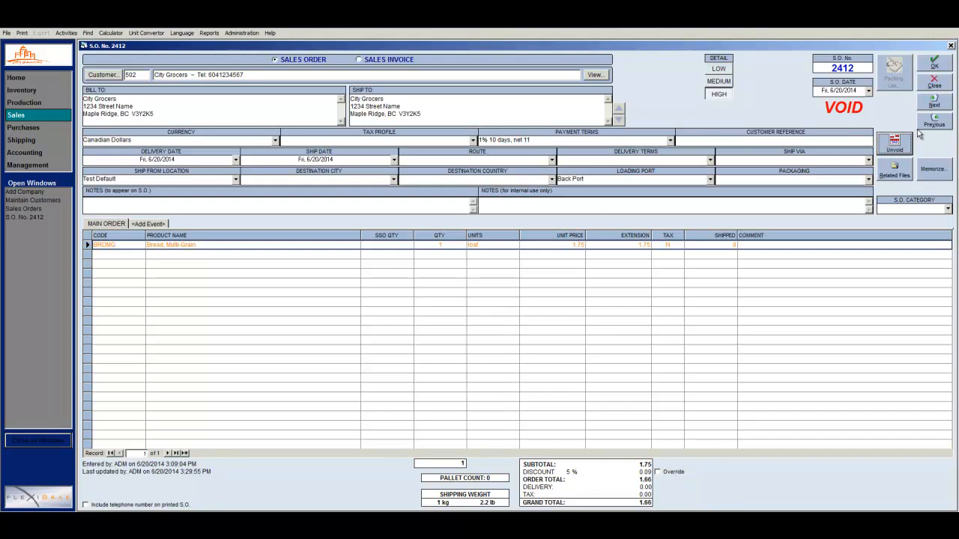
{"action": "left_click", "coordinate": [929, 85]}
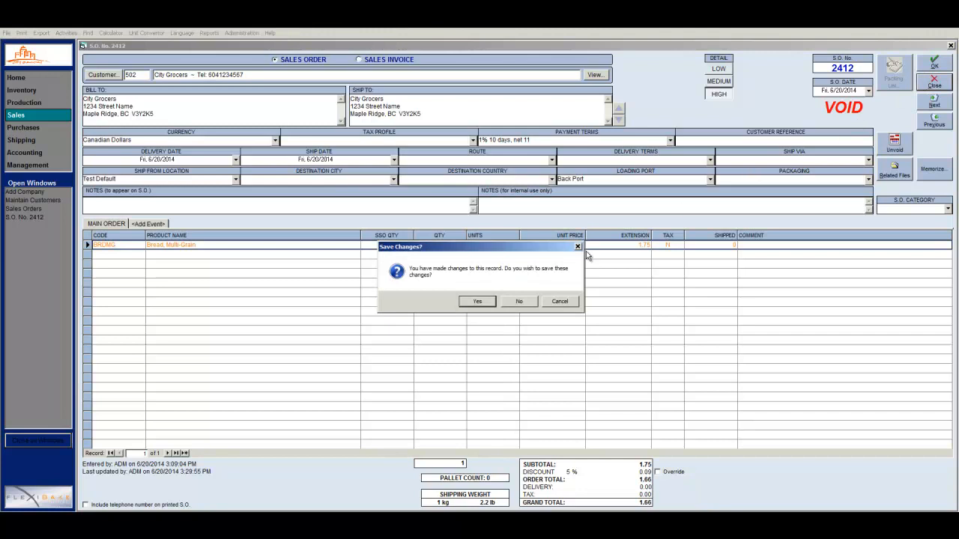
{"action": "left_click", "coordinate": [477, 300]}
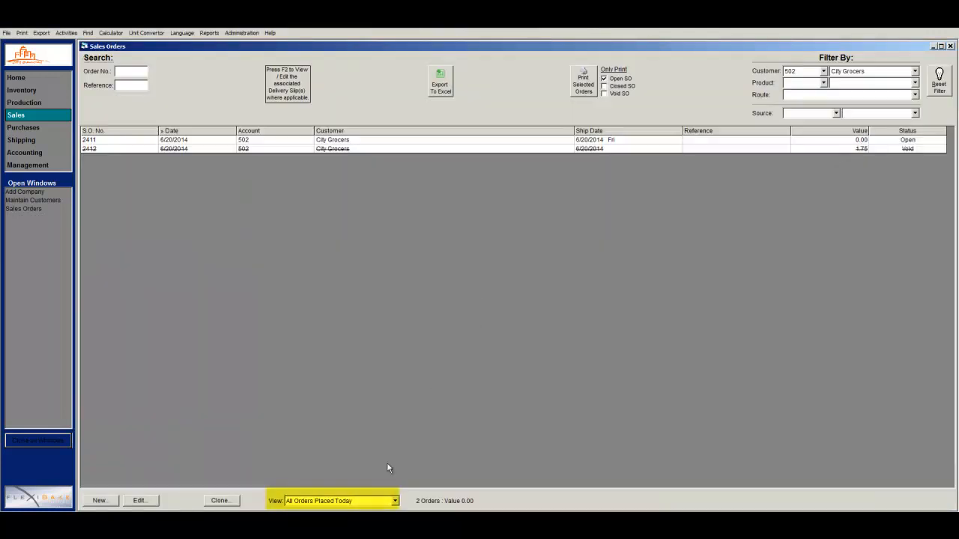
List Void Orders, open order 2412, unvoid it and save
{"action": "left_click", "coordinate": [394, 501]}
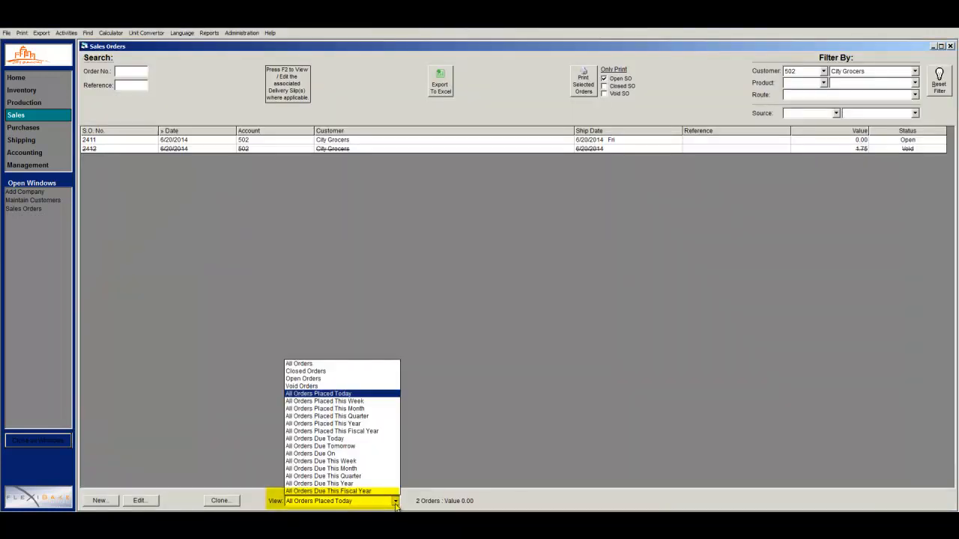
{"action": "left_click", "coordinate": [369, 386]}
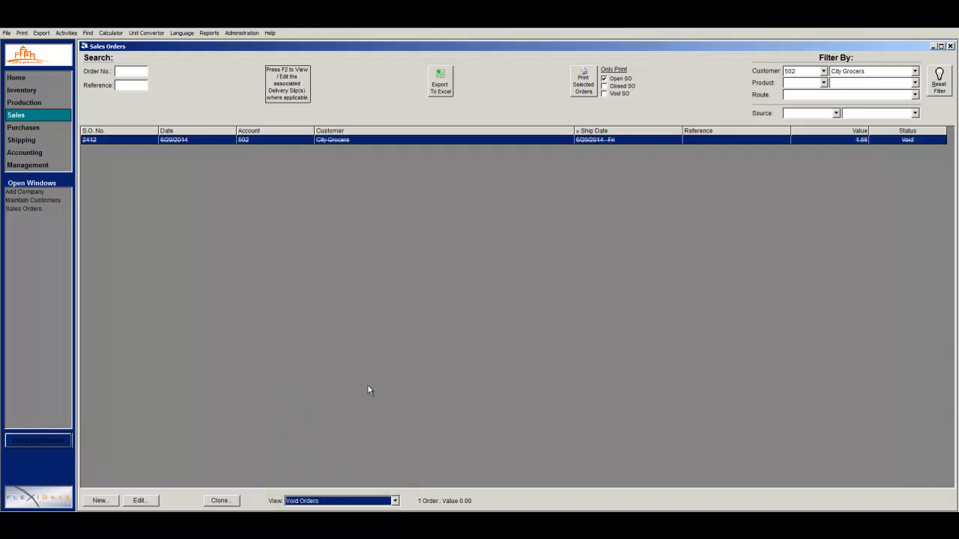
{"action": "left_click", "coordinate": [402, 141]}
{"action": "double_click", "coordinate": [402, 141]}
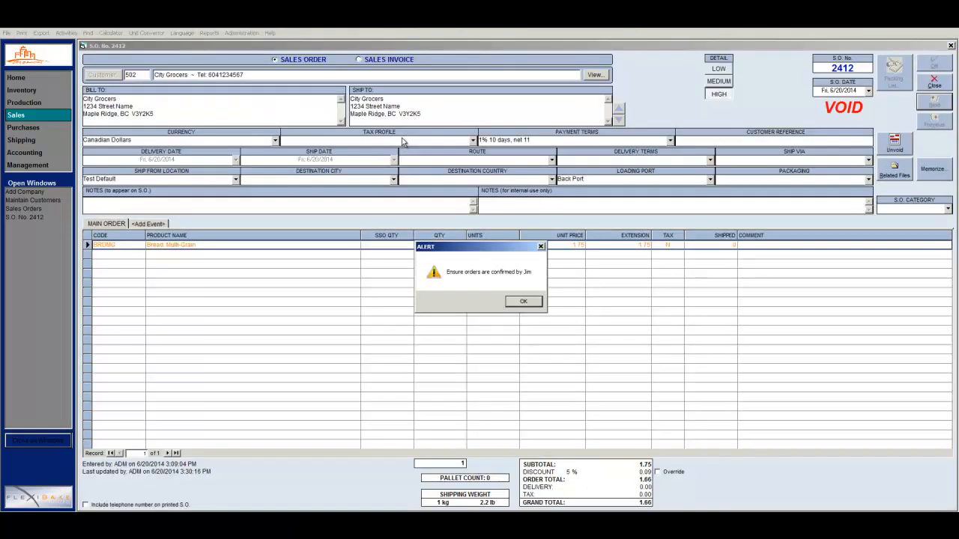
{"action": "left_click", "coordinate": [517, 302]}
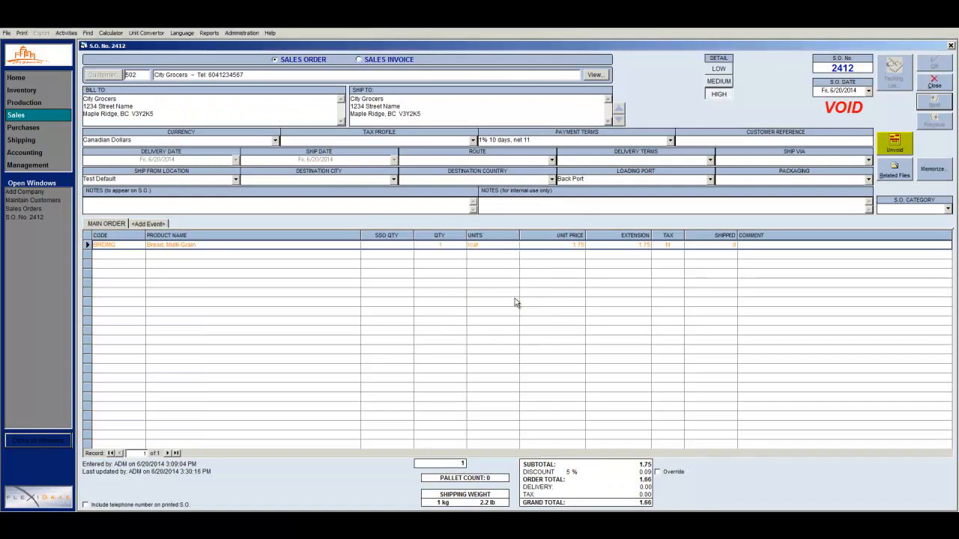
{"action": "left_click", "coordinate": [890, 152]}
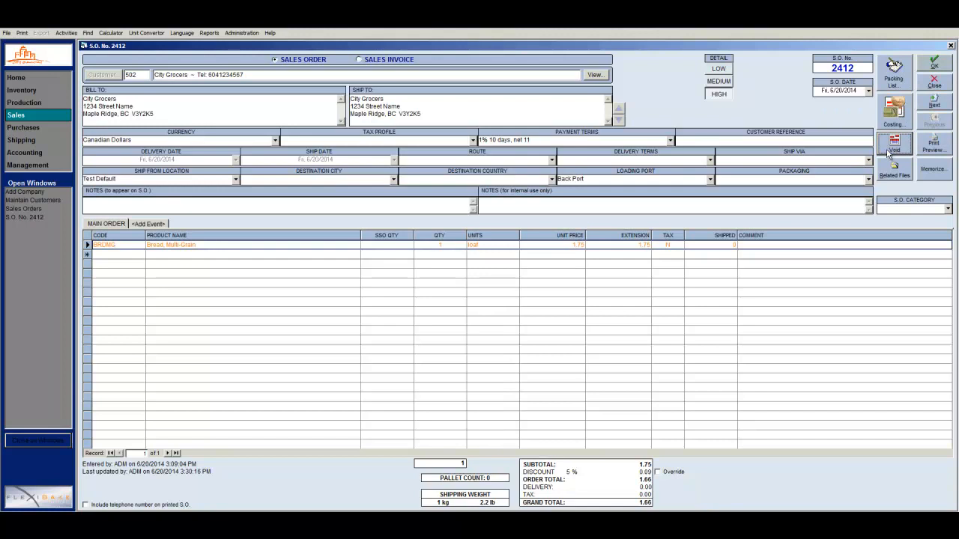
{"action": "left_click", "coordinate": [936, 65]}
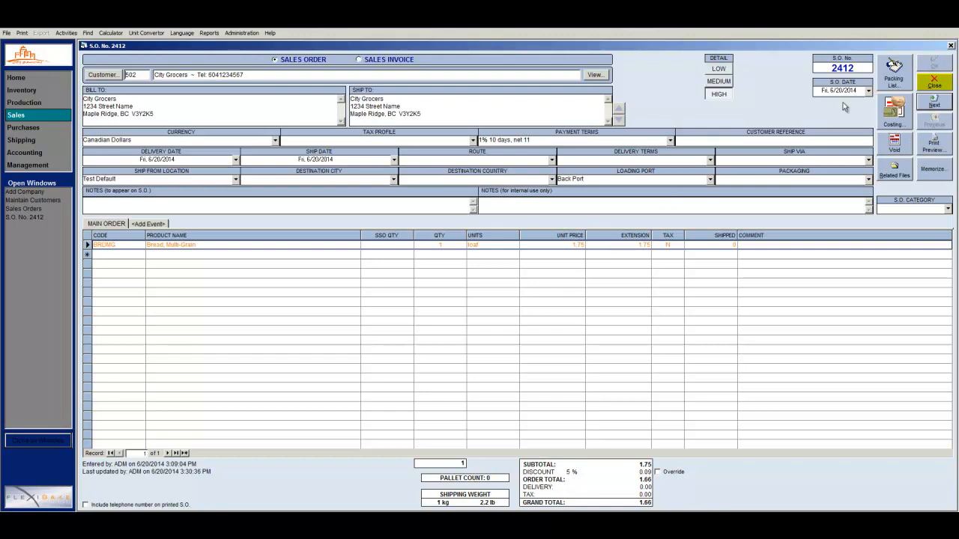
Close the current order and clone order 2412 into a new Multi-Grain bread sales order
{"action": "left_click", "coordinate": [920, 84]}
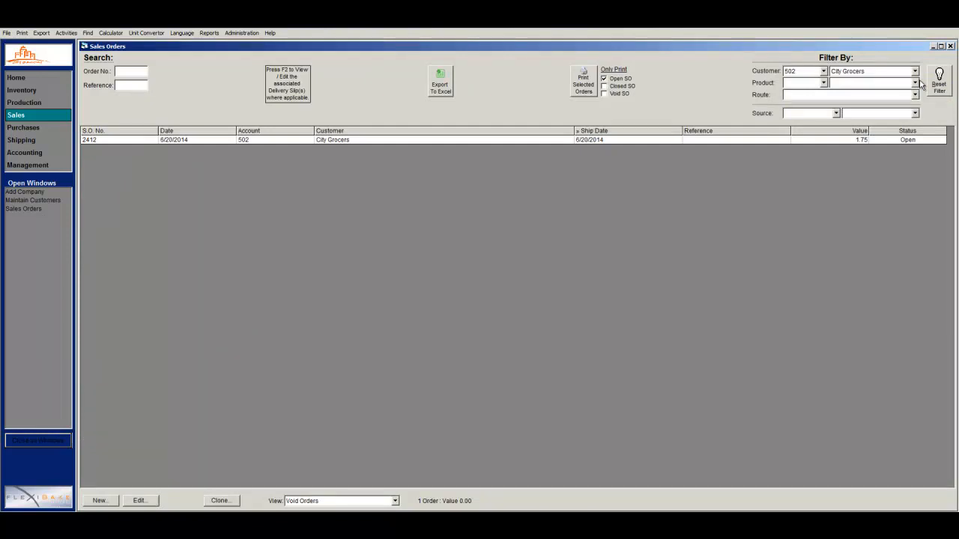
{"action": "left_click", "coordinate": [635, 141]}
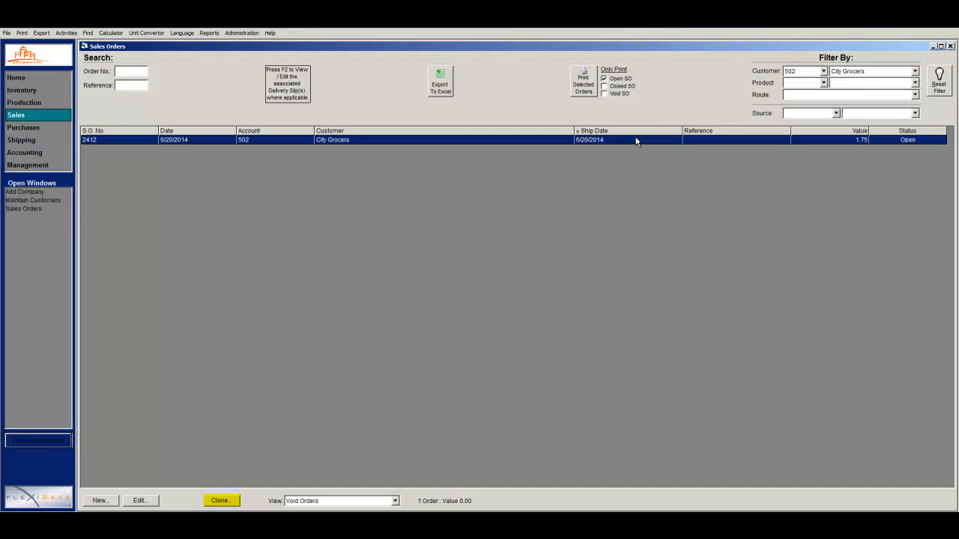
{"action": "left_click", "coordinate": [221, 501]}
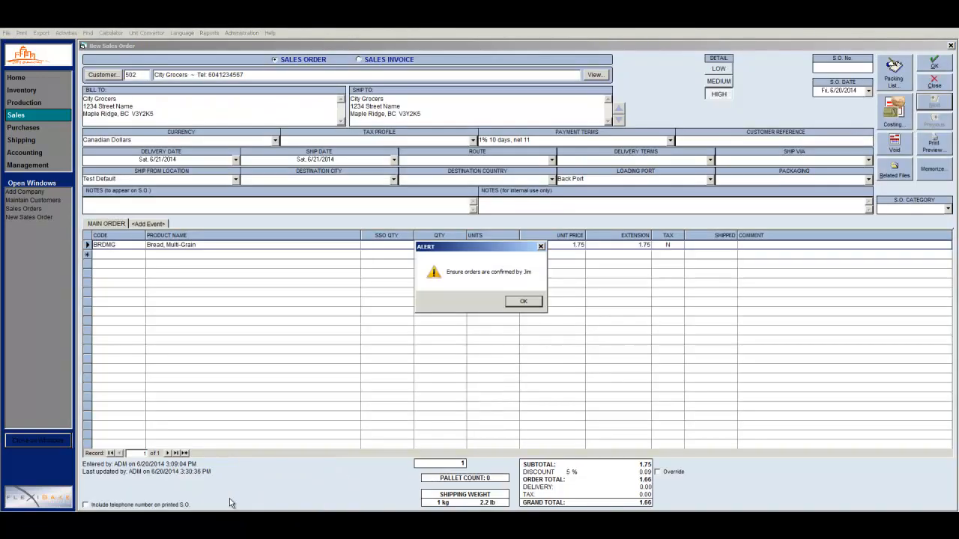